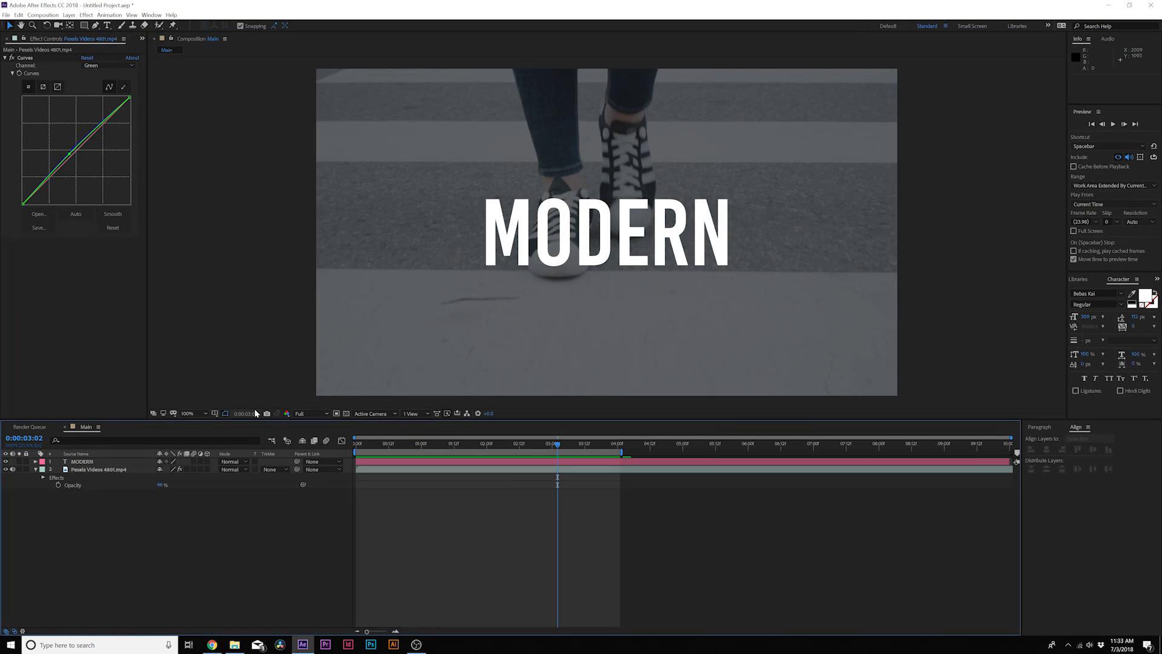
{"action": "left_click", "coordinate": [36, 471]}
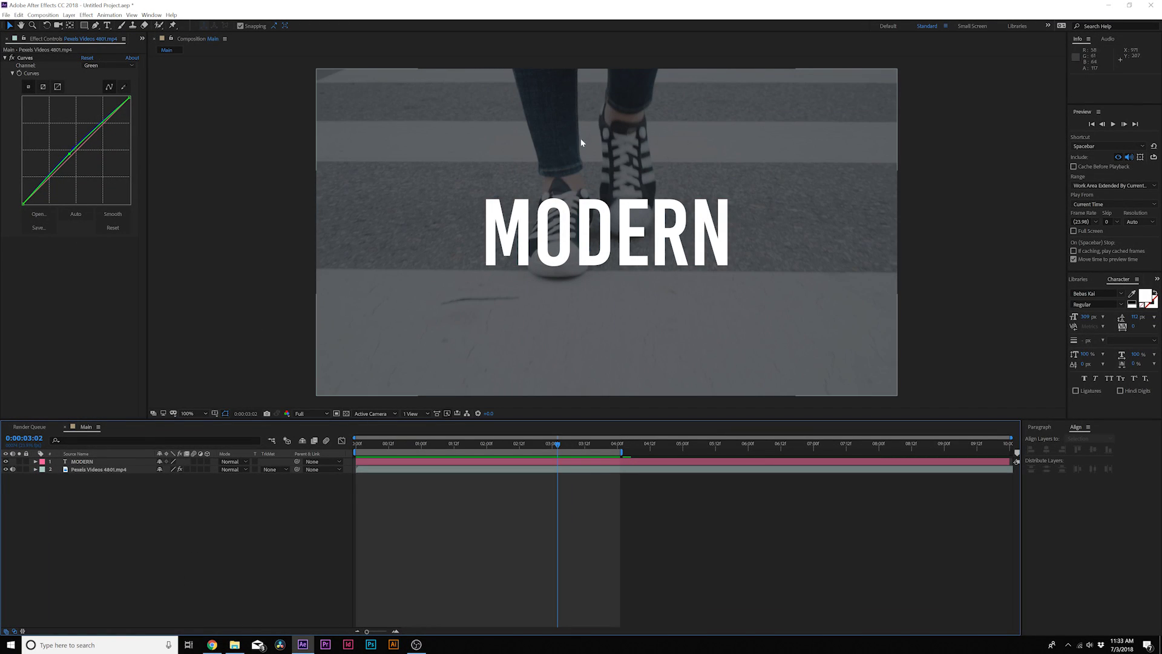
{"action": "left_click_drag", "start_coordinate": [396, 445], "coordinate": [472, 445]}
{"action": "left_click", "coordinate": [559, 248]}
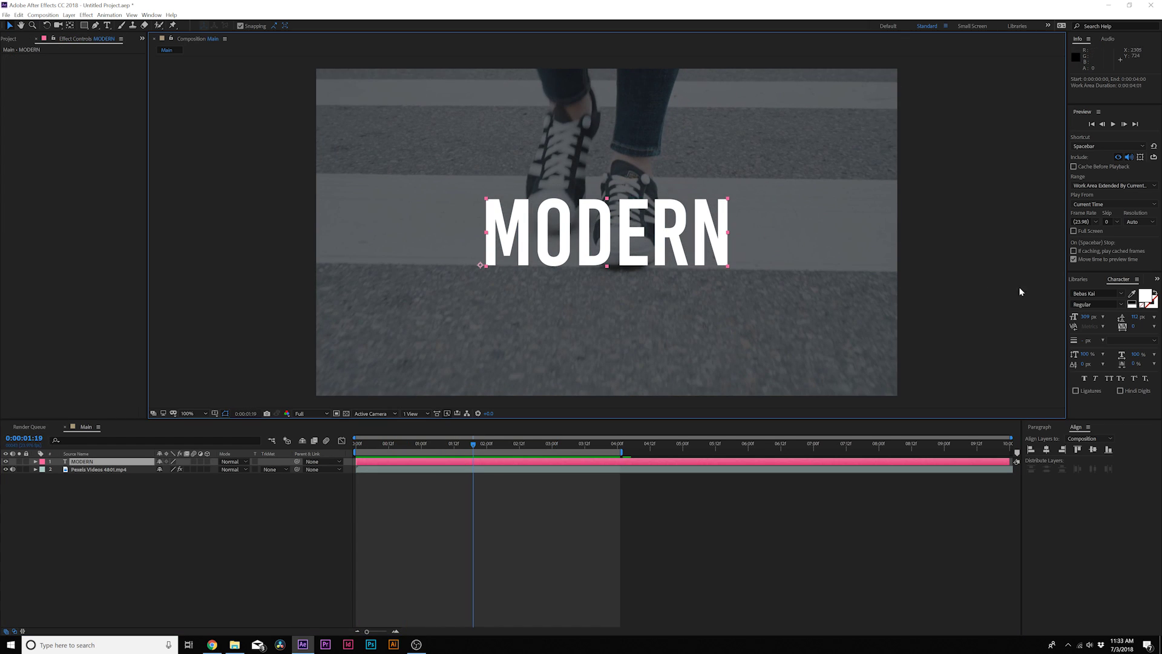
{"action": "left_click", "coordinate": [385, 443]}
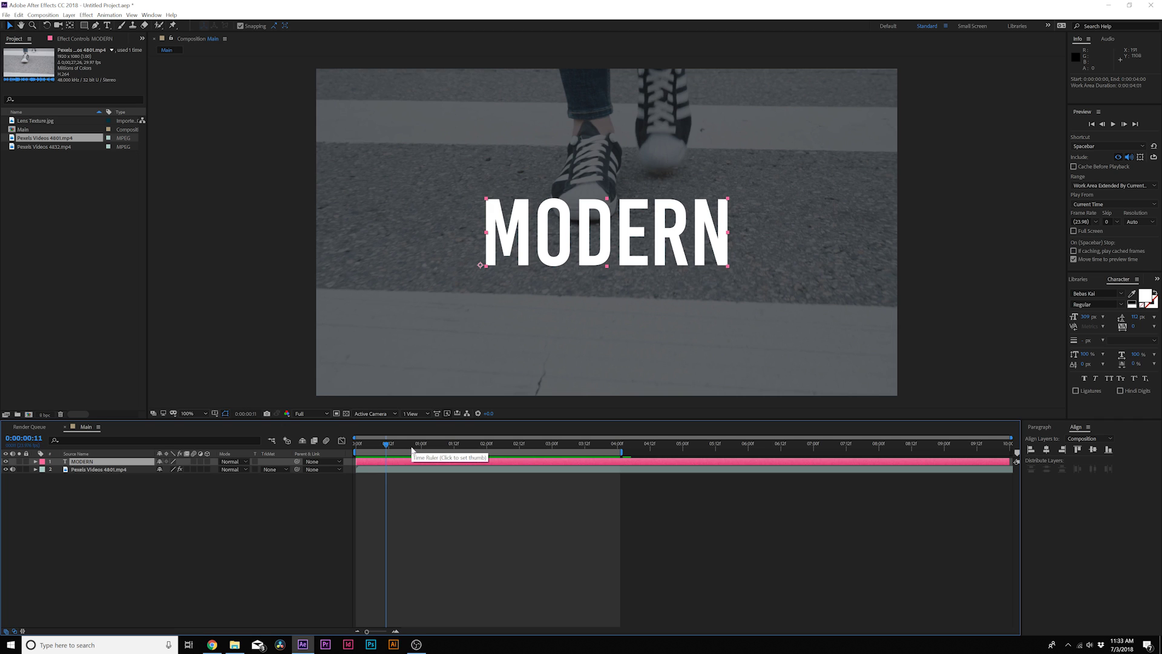
{"action": "left_click_drag", "start_coordinate": [385, 443], "coordinate": [350, 445]}
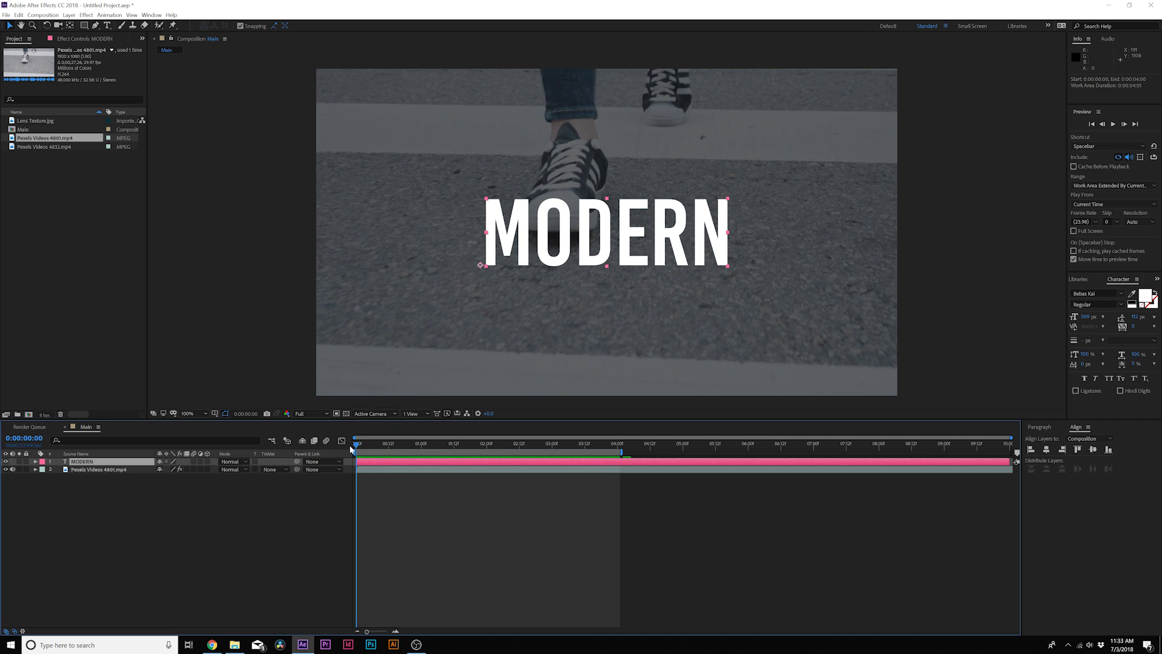
{"action": "key", "text": "space"}
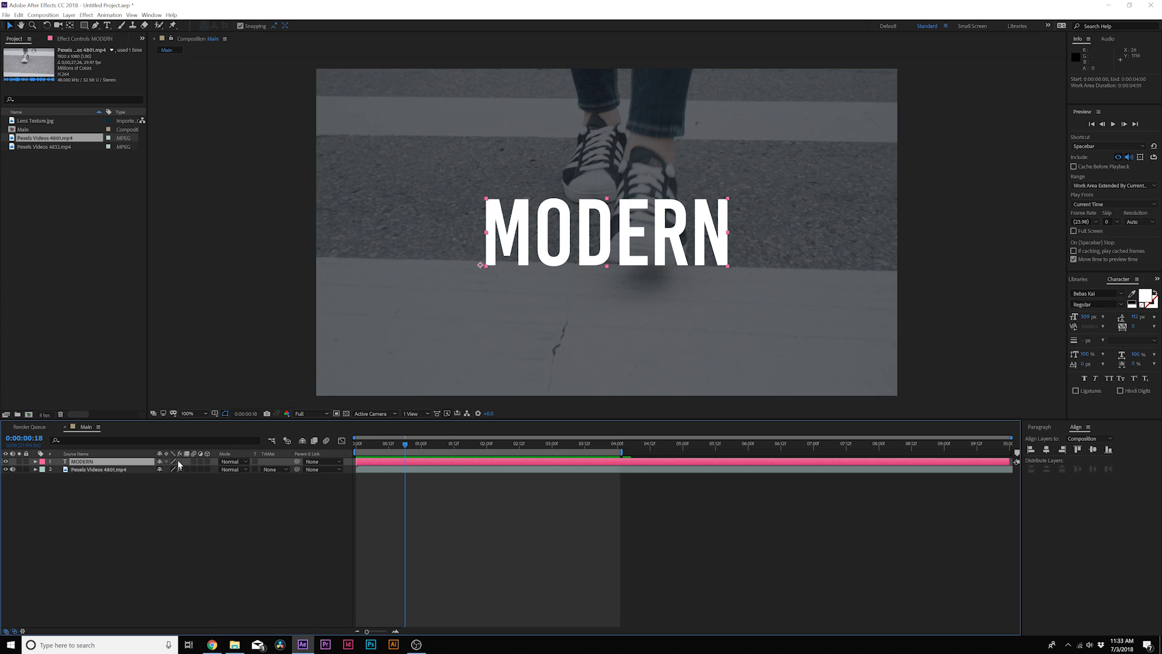
Add a Position text animator to MODERN that offsets the letters 200 px upward
{"action": "left_click", "coordinate": [35, 461]}
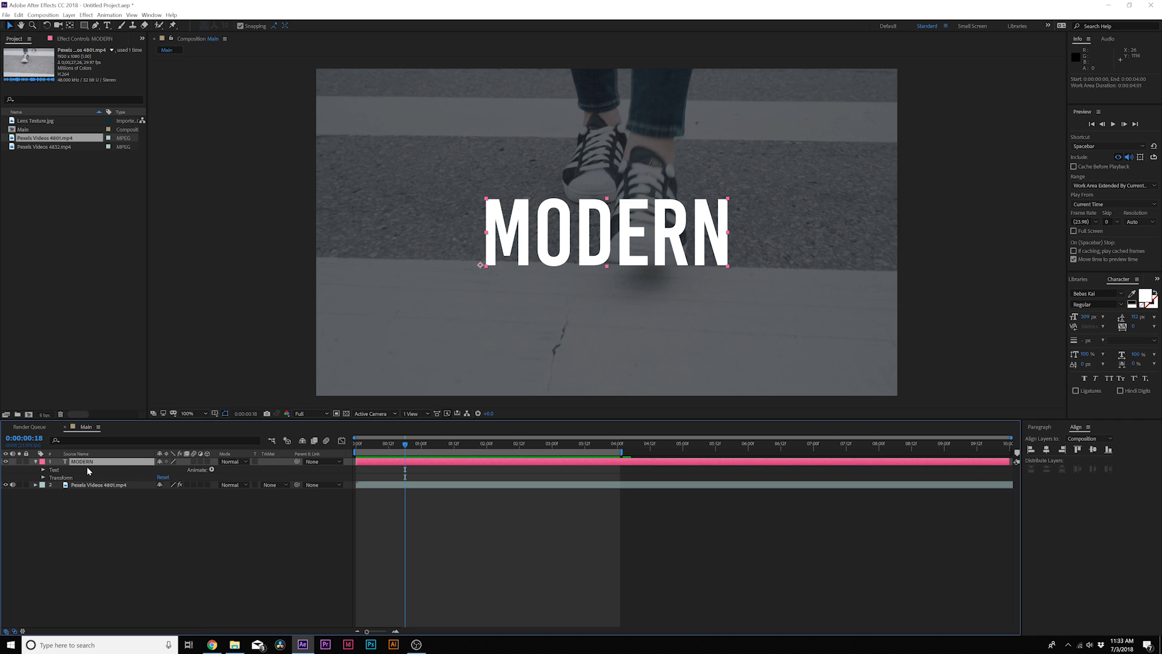
{"action": "left_click", "coordinate": [211, 470]}
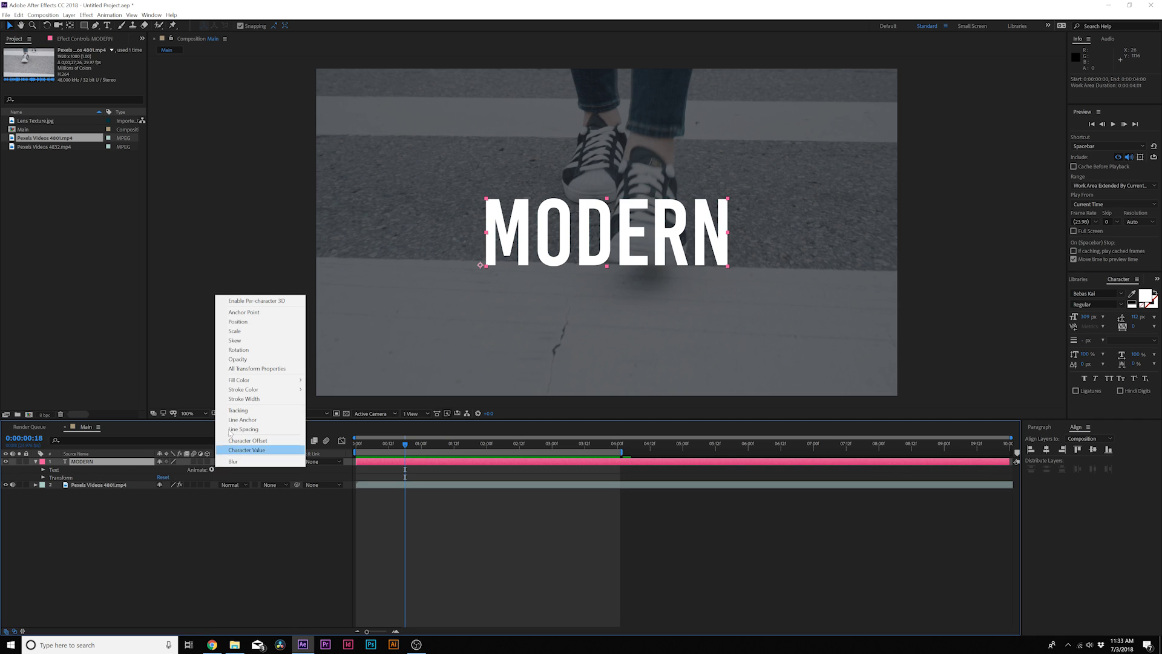
{"action": "left_click", "coordinate": [236, 322]}
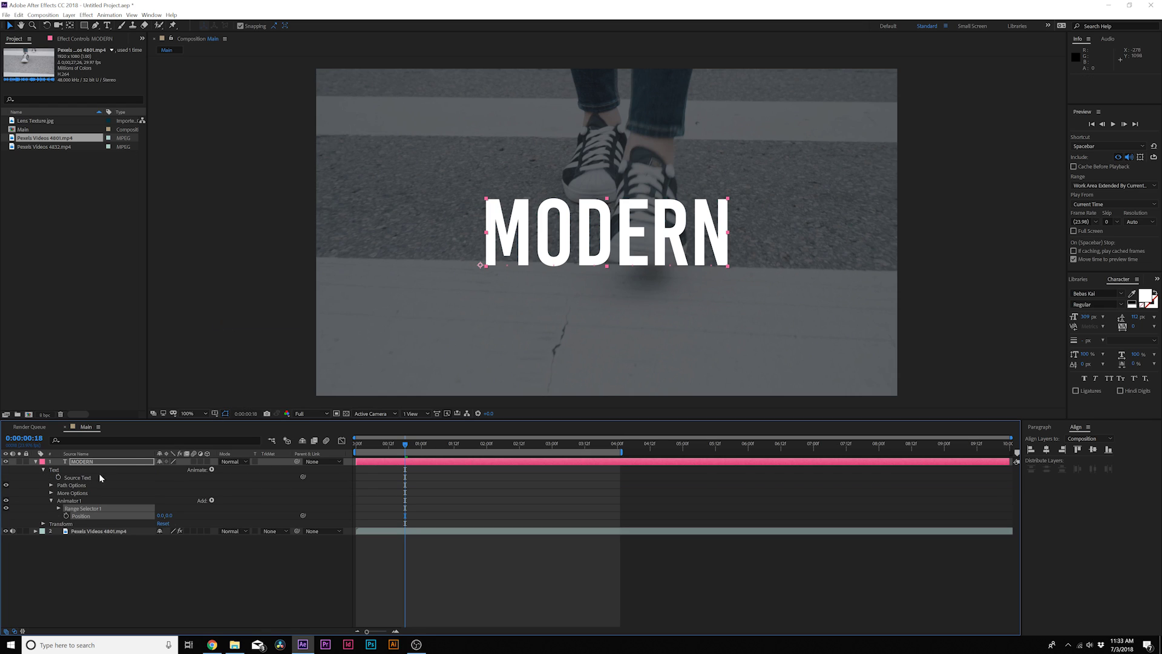
{"action": "left_click_drag", "start_coordinate": [175, 515], "coordinate": [35, 538]}
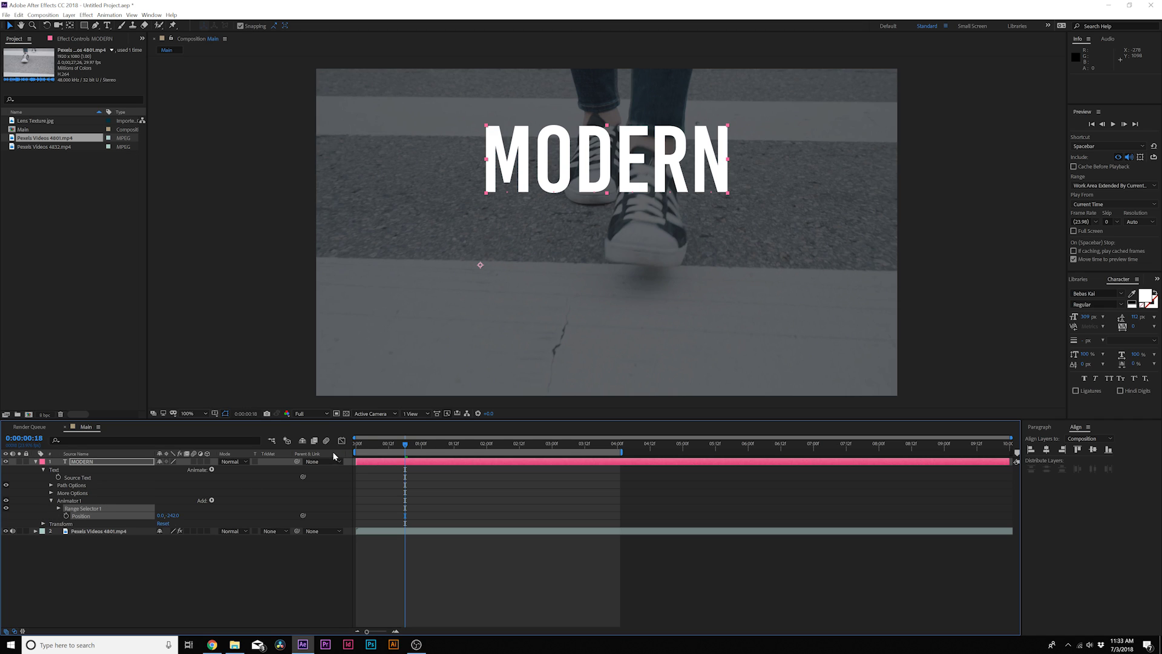
Keyframe Range Selector Start from 0% at 0:00 to 100% around 1:11
{"action": "key", "text": "Home"}
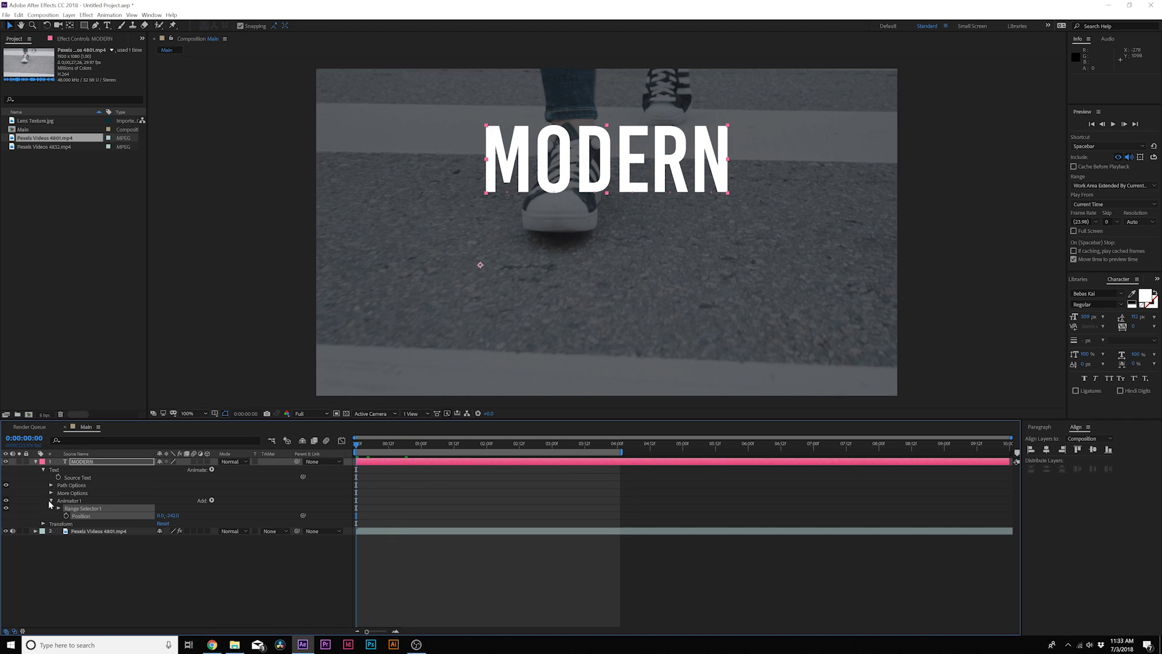
{"action": "left_click", "coordinate": [58, 508]}
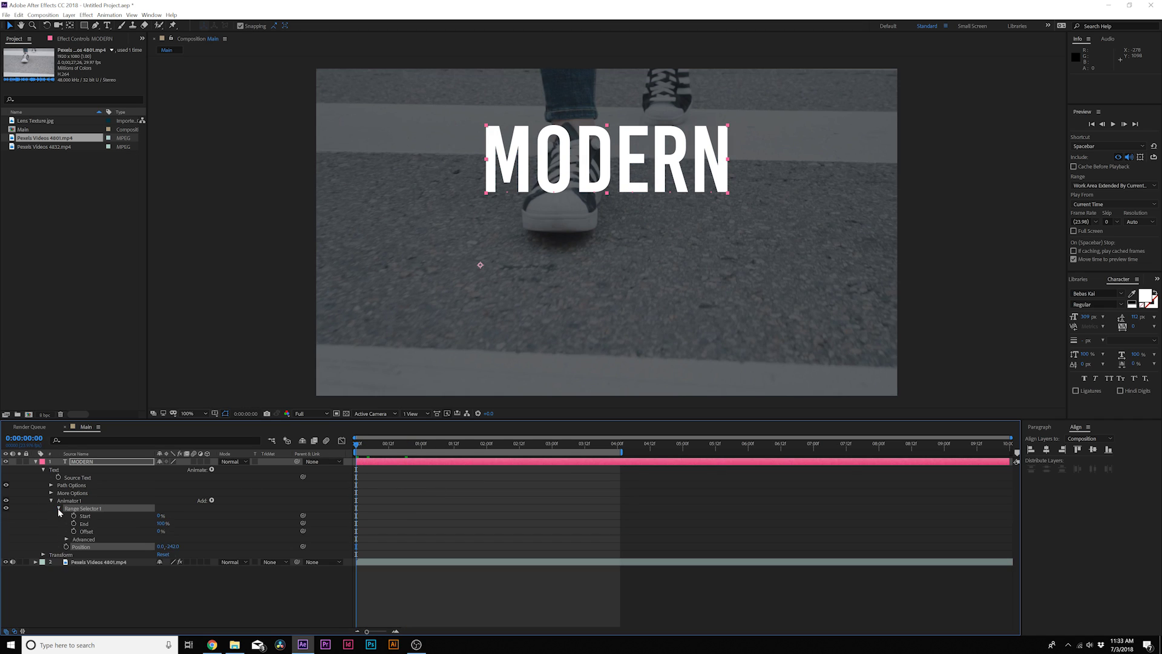
{"action": "left_click", "coordinate": [73, 516]}
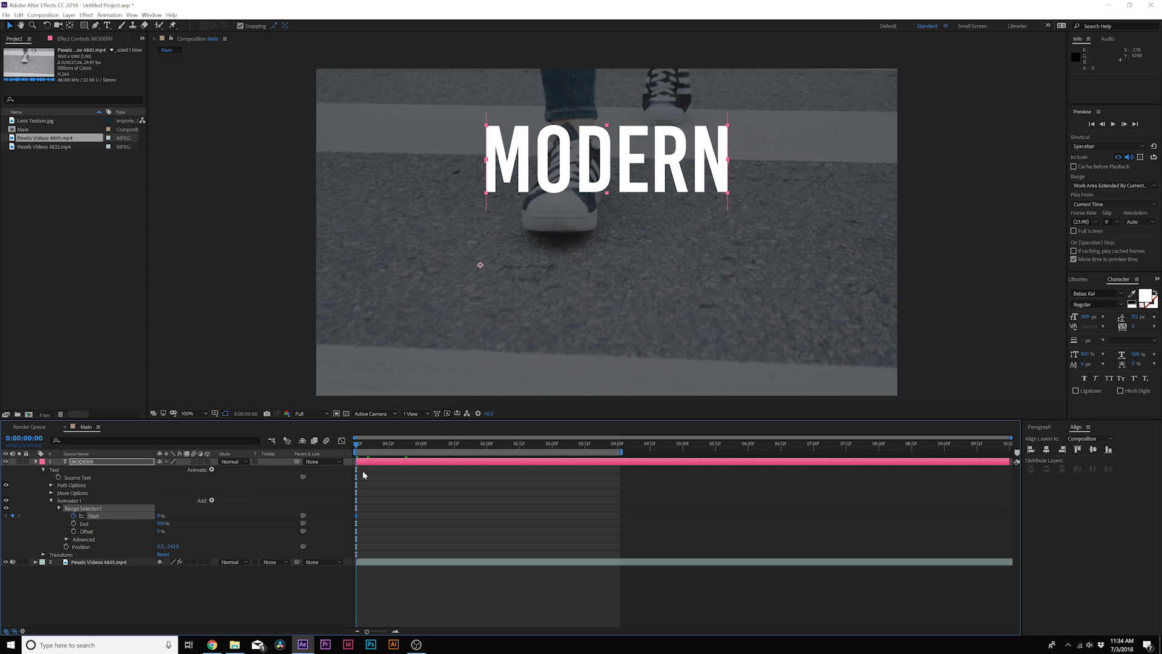
{"action": "left_click", "coordinate": [373, 444]}
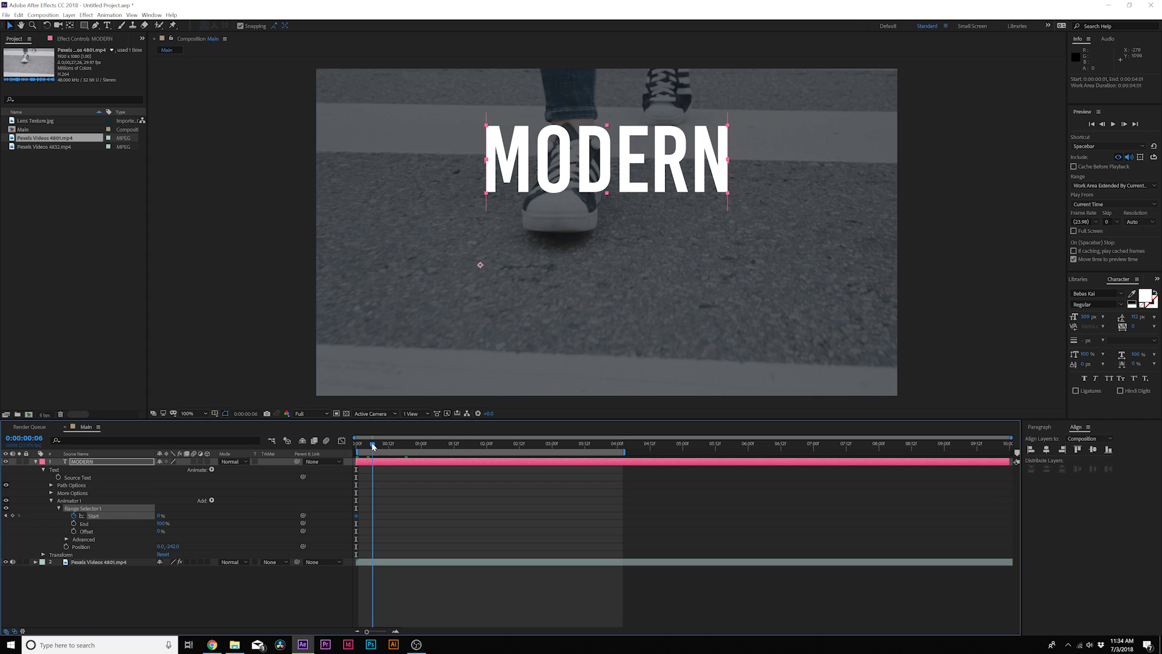
{"action": "left_click_drag", "start_coordinate": [376, 448], "coordinate": [462, 455]}
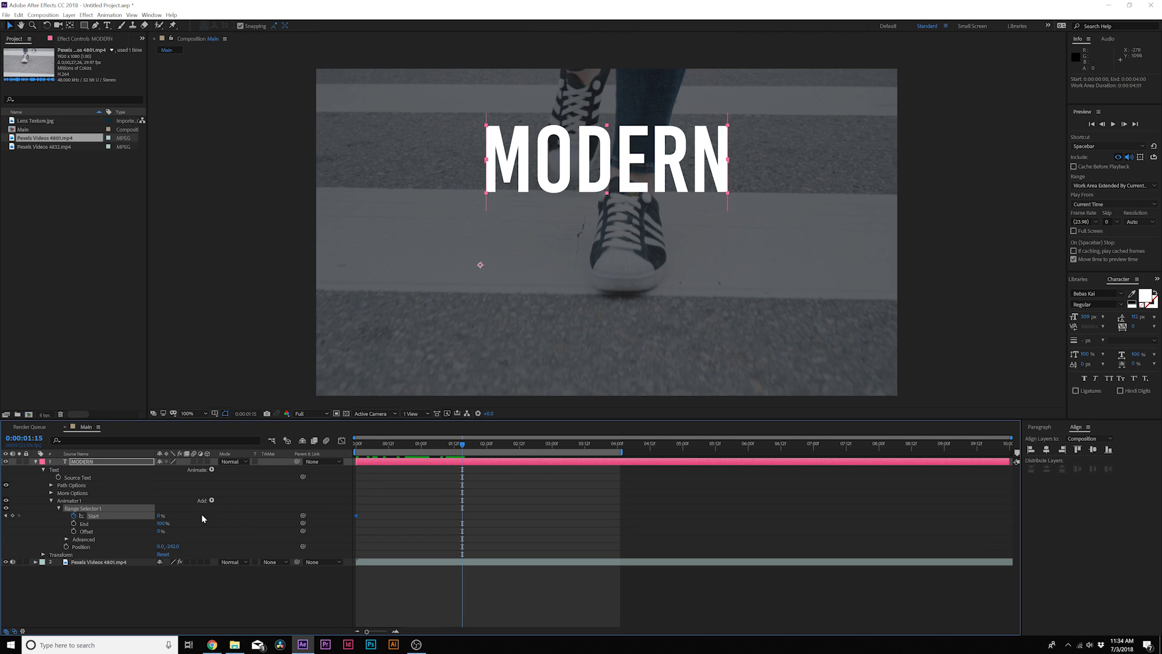
{"action": "left_click_drag", "start_coordinate": [162, 515], "coordinate": [462, 452]}
Preview the letters dropping in and push their starting position further up
{"action": "left_click_drag", "start_coordinate": [492, 496], "coordinate": [425, 529]}
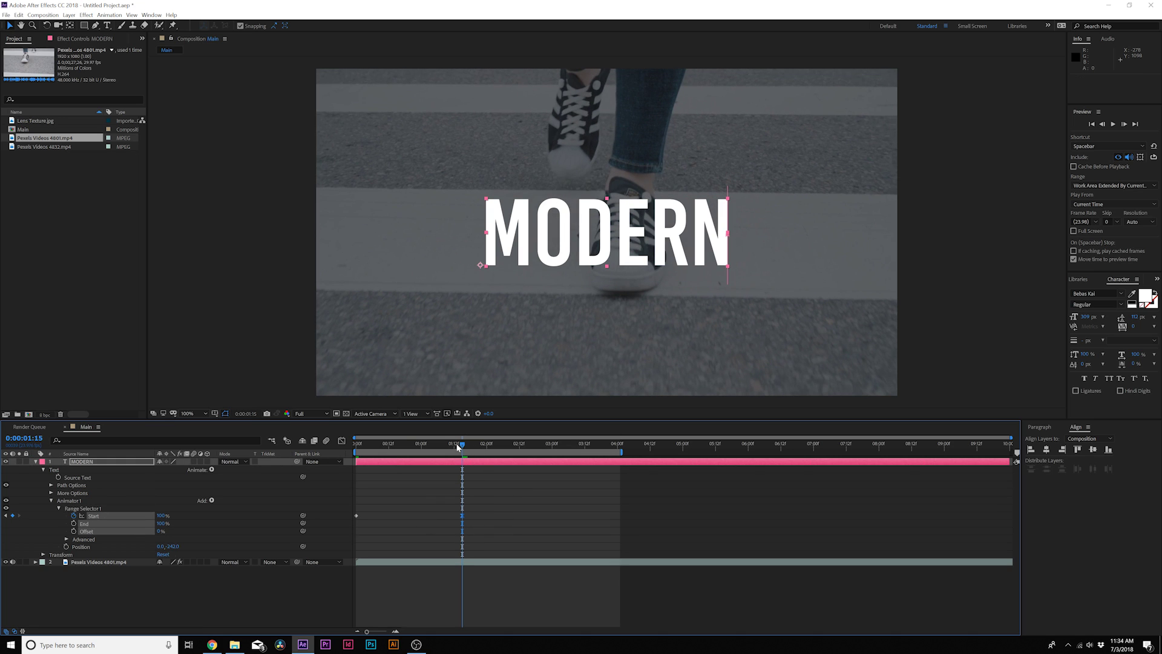
{"action": "left_click_drag", "start_coordinate": [458, 447], "coordinate": [307, 474]}
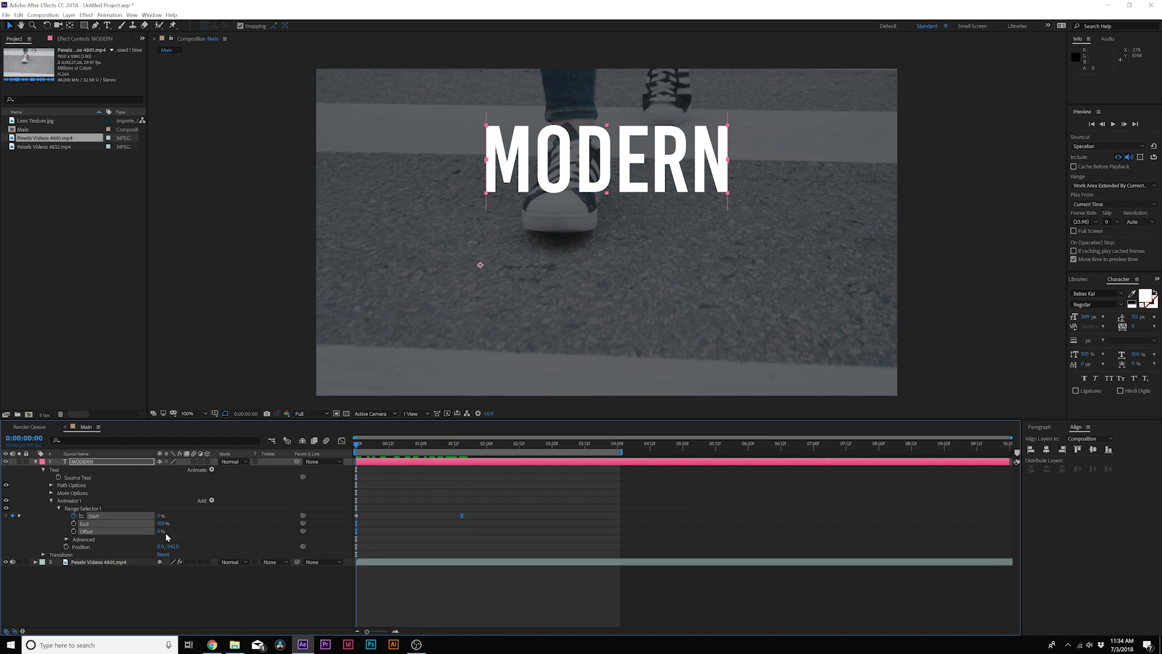
{"action": "left_click_drag", "start_coordinate": [175, 546], "coordinate": [164, 546]}
Pre-compose the MODERN layer into a new composition named Title 1
{"action": "left_click", "coordinate": [35, 461]}
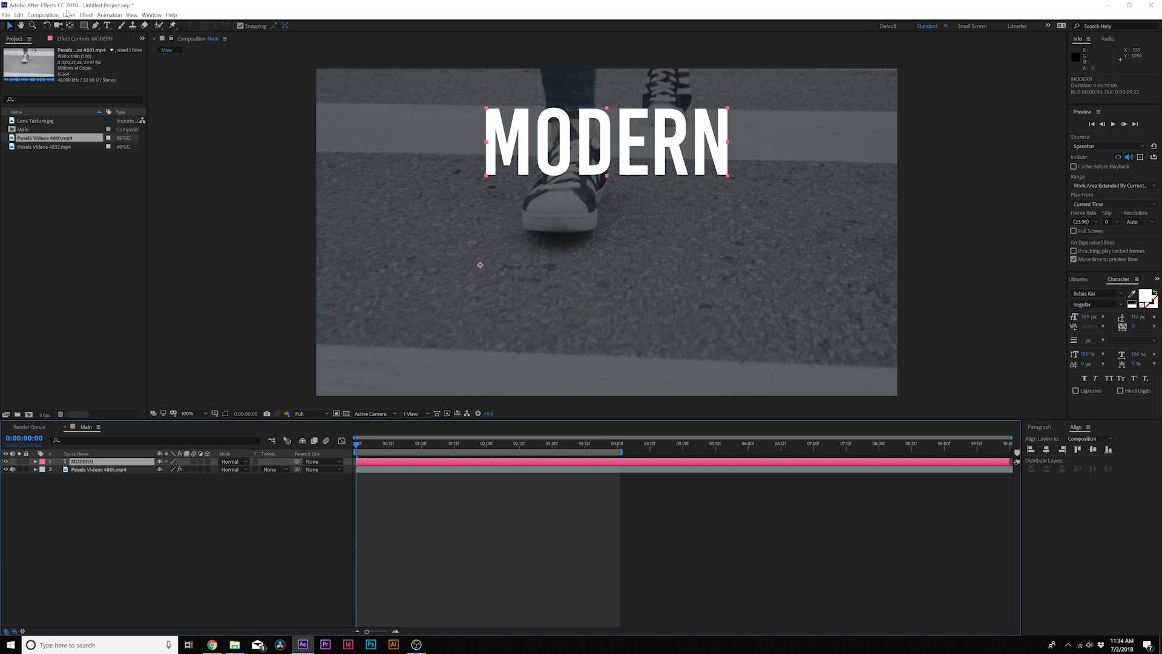
{"action": "left_click", "coordinate": [69, 15]}
{"action": "left_click", "coordinate": [83, 305]}
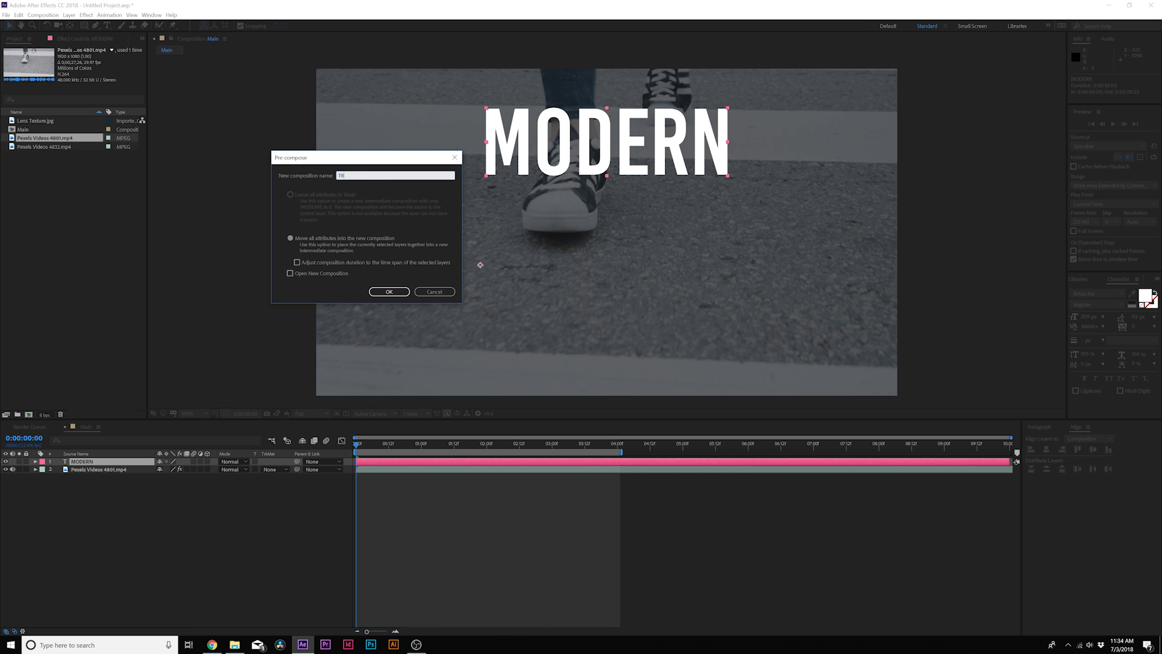
{"action": "key", "text": "Return"}
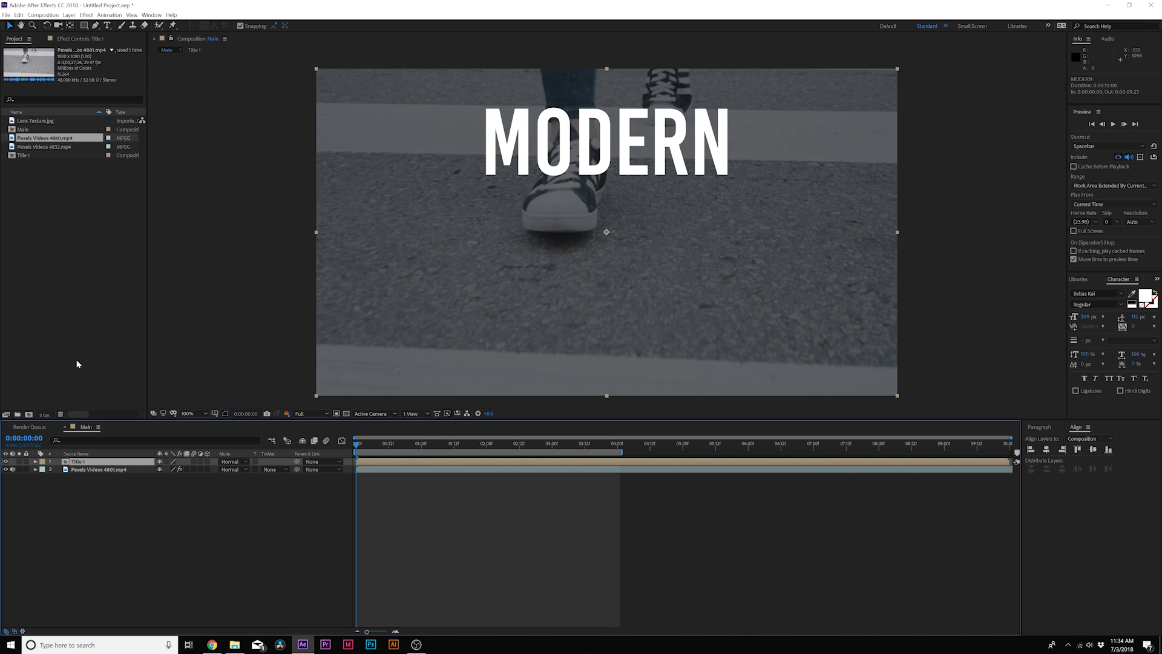
Draw a rectangular mask around the MODERN title
{"action": "left_click", "coordinate": [84, 26]}
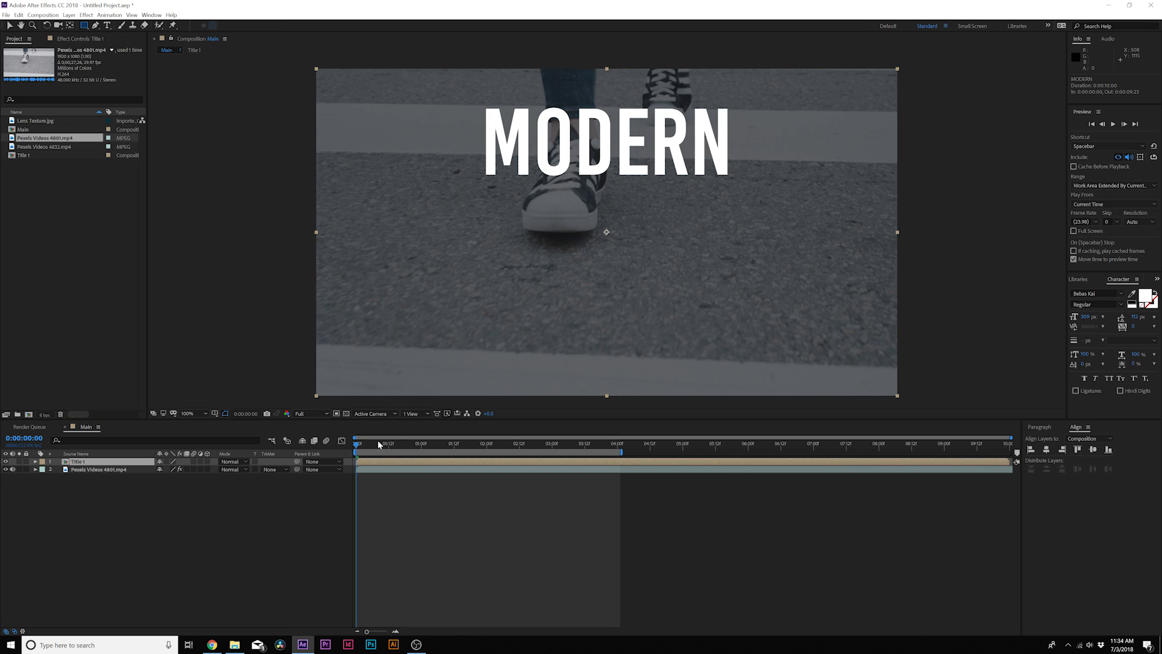
{"action": "key", "text": "space"}
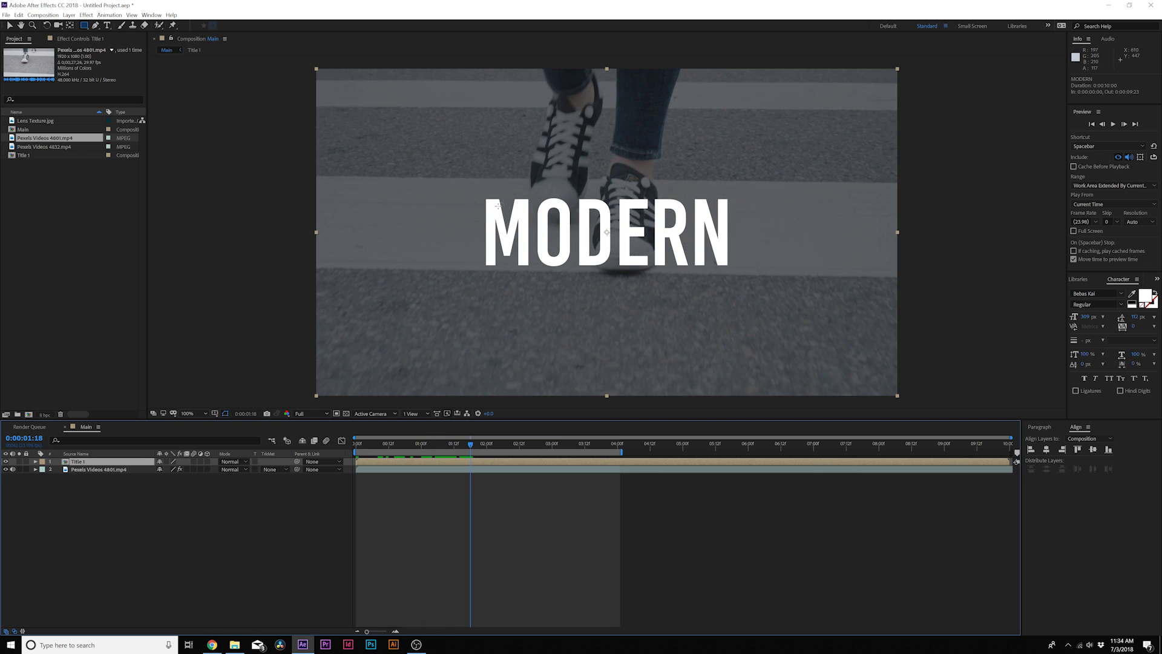
{"action": "left_click_drag", "start_coordinate": [446, 189], "coordinate": [749, 275]}
{"action": "left_click_drag", "start_coordinate": [397, 444], "coordinate": [424, 470]}
Open the Title 1 composition, then return to Main at the timeline start
{"action": "double_click", "coordinate": [81, 462]}
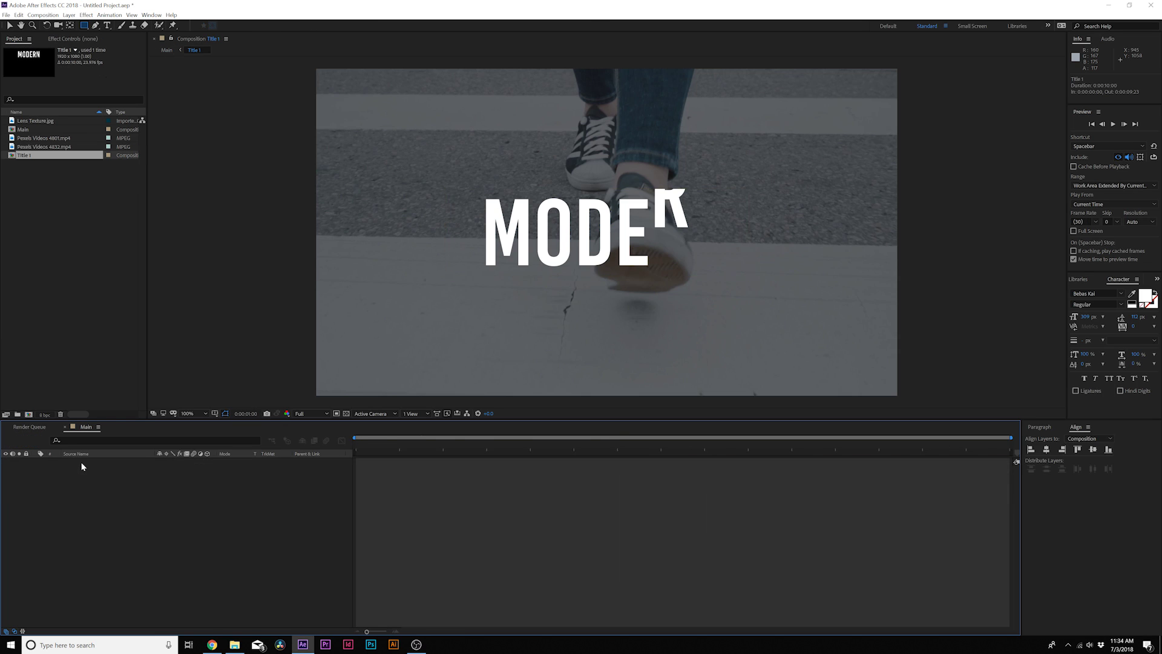
{"action": "left_click", "coordinate": [101, 440]}
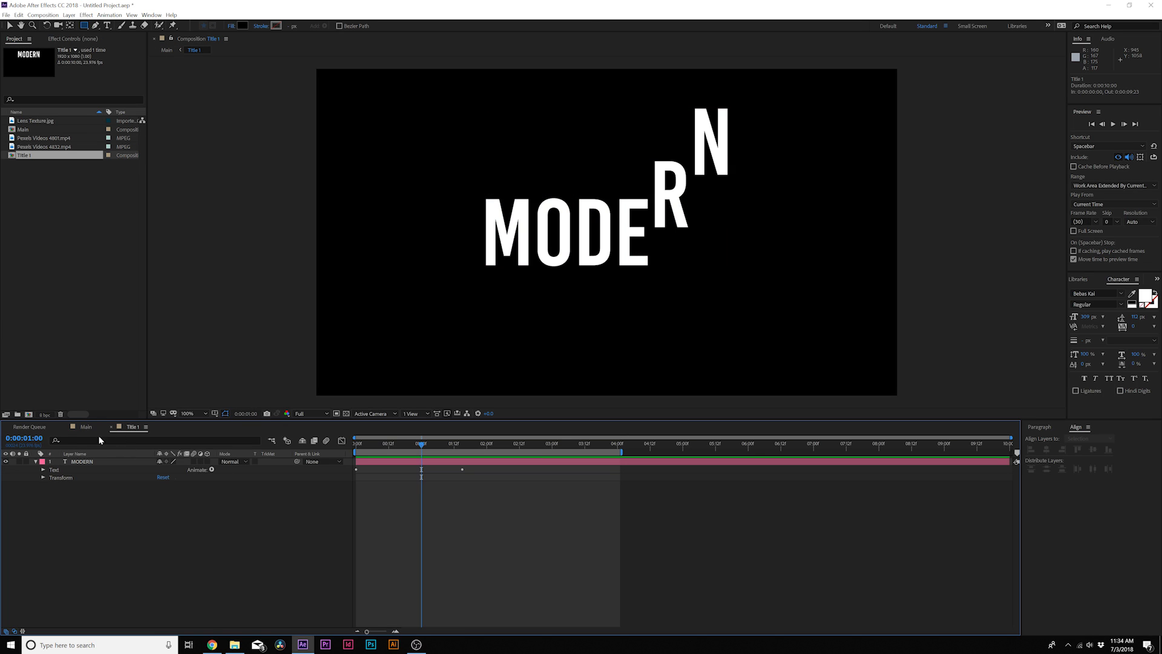
{"action": "left_click", "coordinate": [87, 426]}
{"action": "key", "text": "Home"}
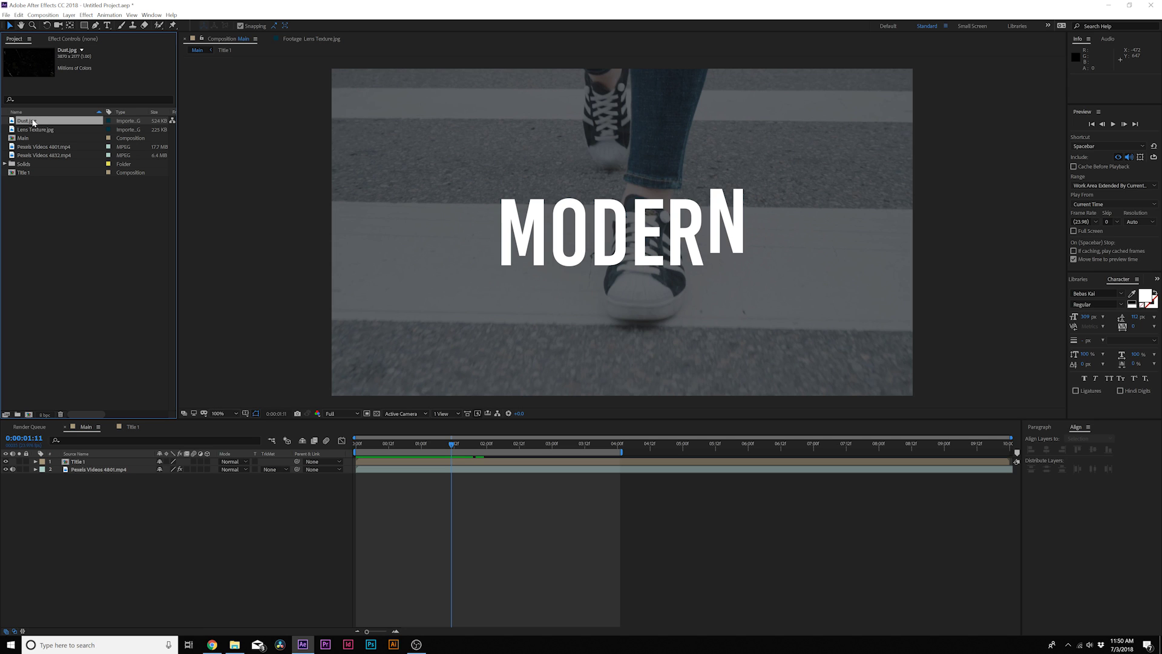
Add the Dust.jpg image to the Main composition below the title
{"action": "double_click", "coordinate": [11, 121]}
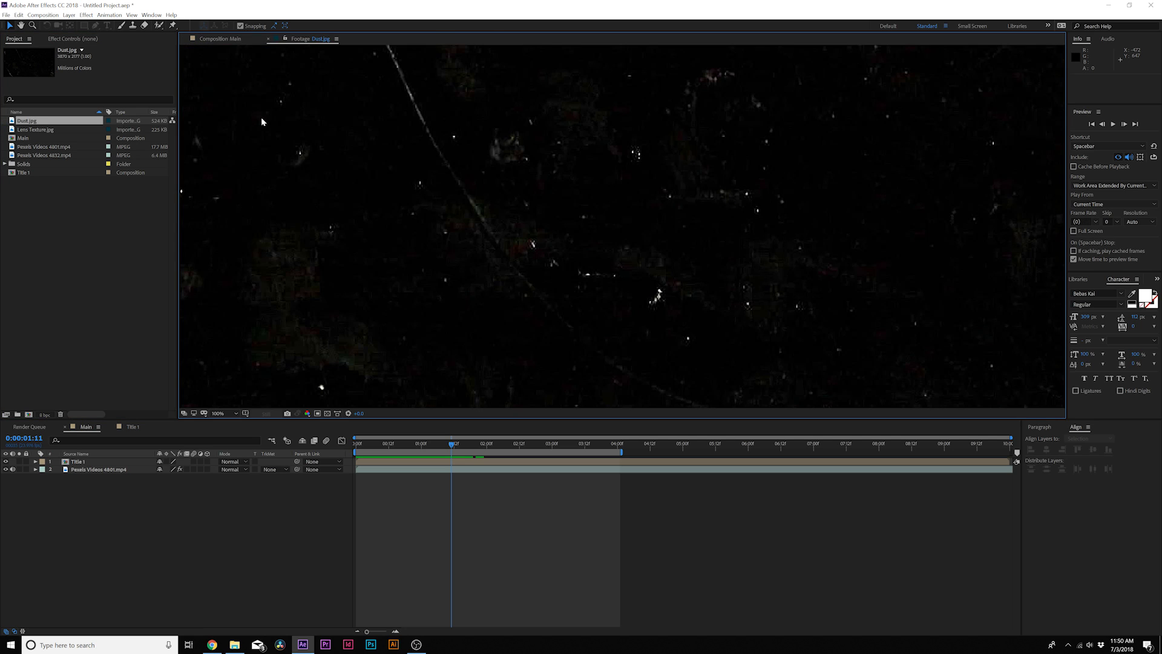
{"action": "scroll", "coordinate": [469, 244], "scroll_direction": "down", "scroll_amount": 4}
{"action": "scroll", "coordinate": [464, 236], "scroll_direction": "up", "scroll_amount": 2}
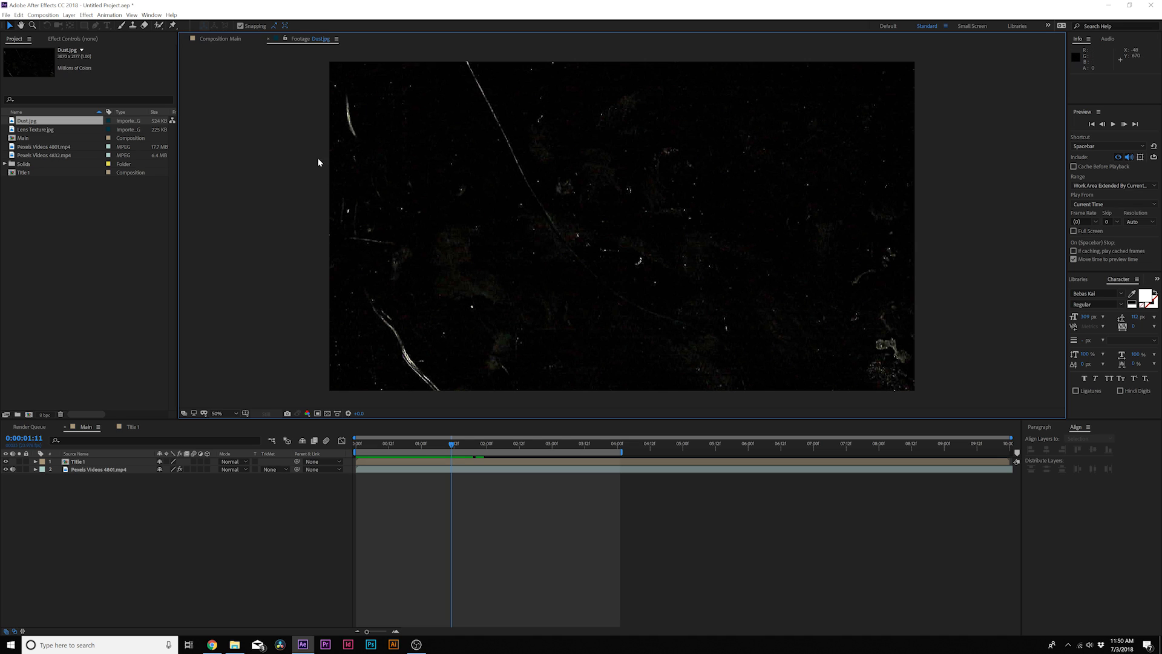
{"action": "left_click_drag", "start_coordinate": [28, 121], "coordinate": [65, 358]}
{"action": "left_click_drag", "start_coordinate": [92, 471], "coordinate": [93, 470]}
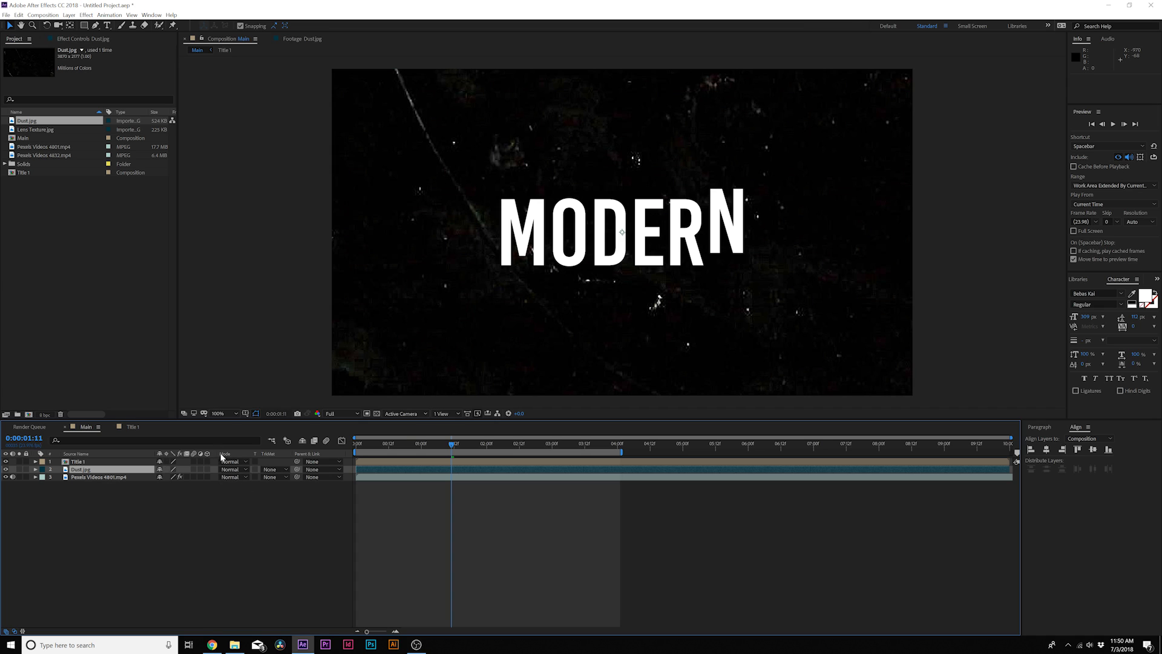
Set the dust layer's blend mode to Soft Light and its scale to 44%
{"action": "left_click", "coordinate": [234, 469]}
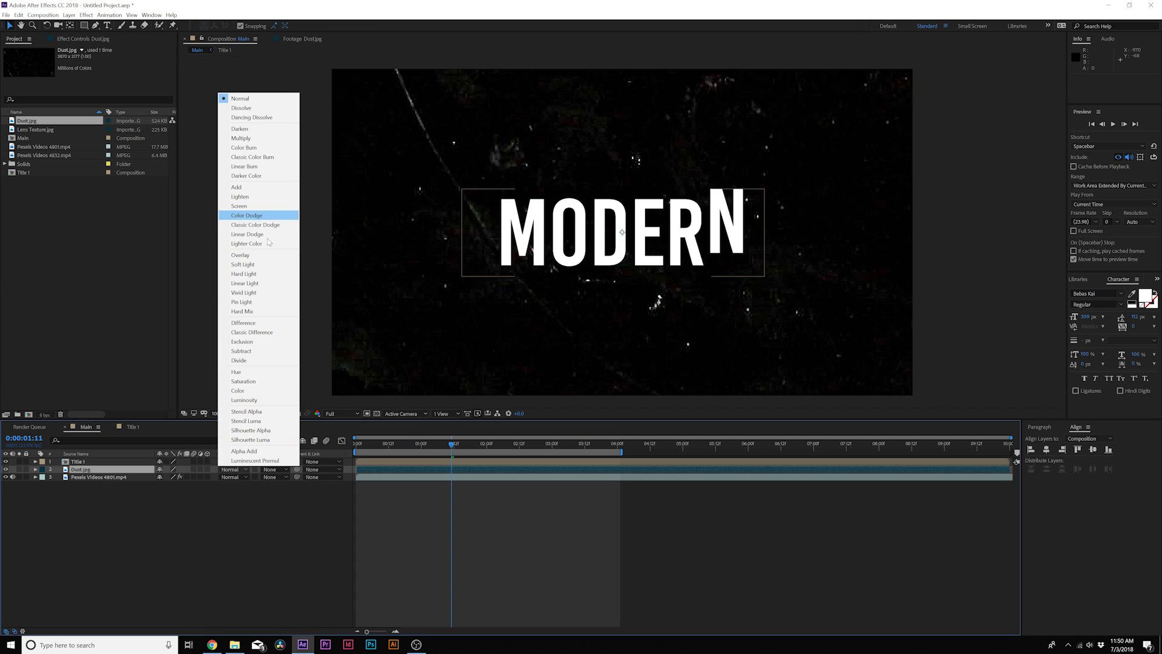
{"action": "left_click", "coordinate": [248, 265]}
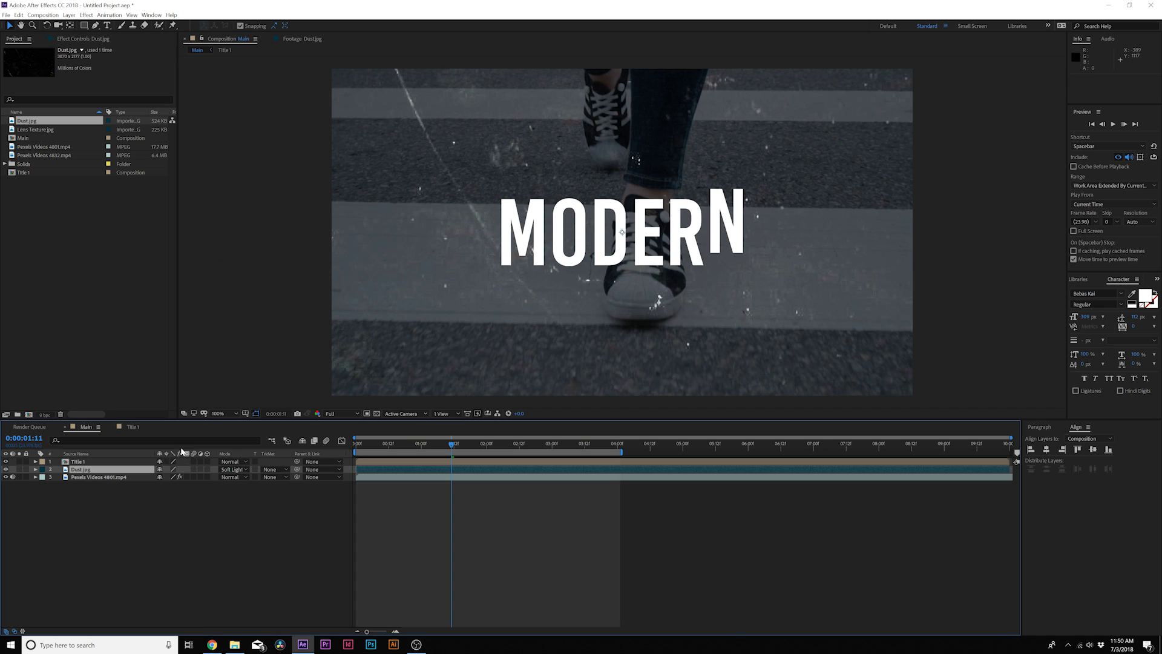
{"action": "key", "text": "s"}
{"action": "mouse_move", "coordinate": [174, 477]}
{"action": "left_mouse_down"}
{"action": "mouse_move", "coordinate": [141, 477]}
{"action": "mouse_move", "coordinate": [183, 477]}
{"action": "left_mouse_up"}
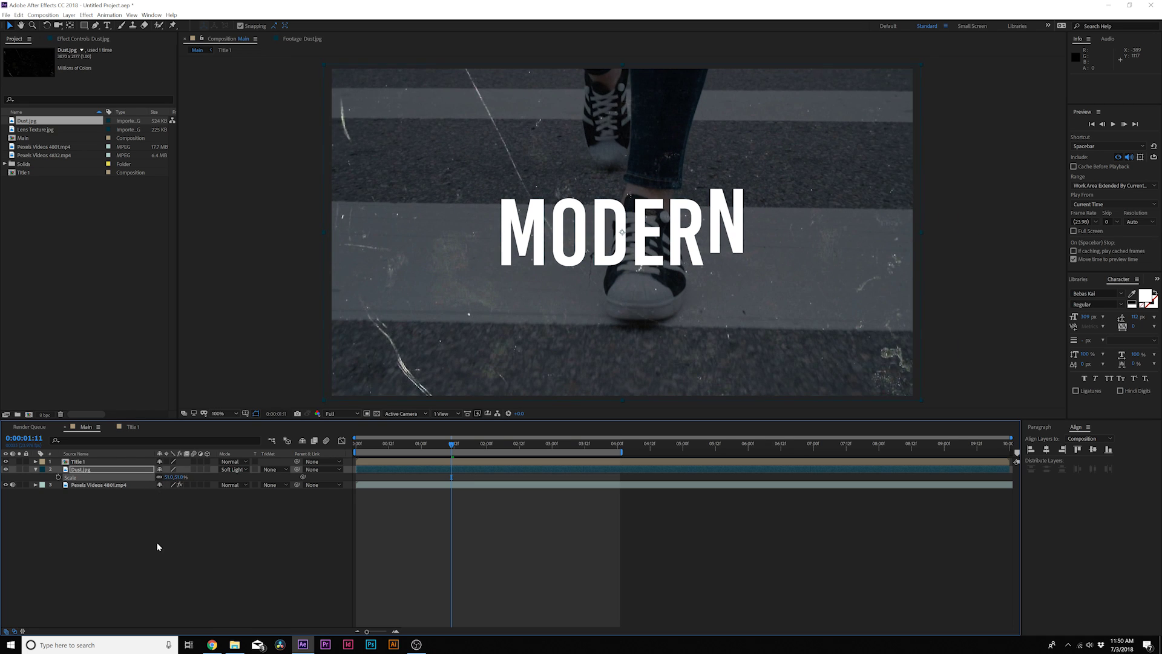
{"action": "left_click", "coordinate": [156, 544]}
{"action": "left_click_drag", "start_coordinate": [357, 449], "coordinate": [447, 452]}
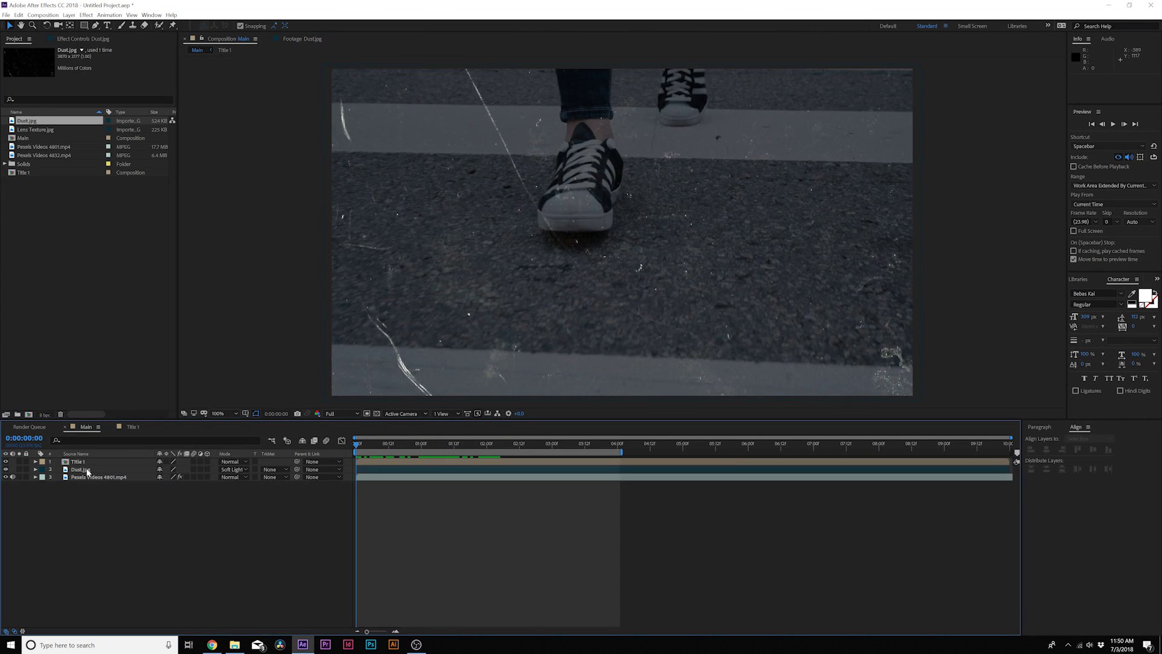
Give Dust.jpg's Position a wiggle(5,20) expression, then select all three layers in Main
{"action": "left_click", "coordinate": [88, 471]}
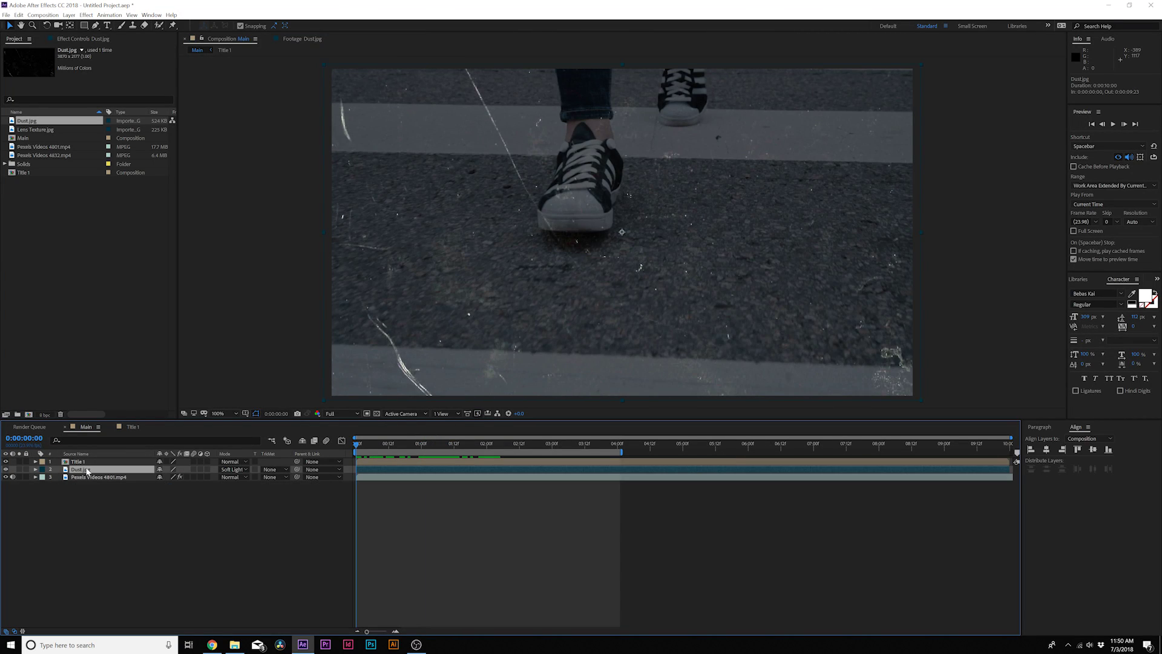
{"action": "key", "text": "p"}
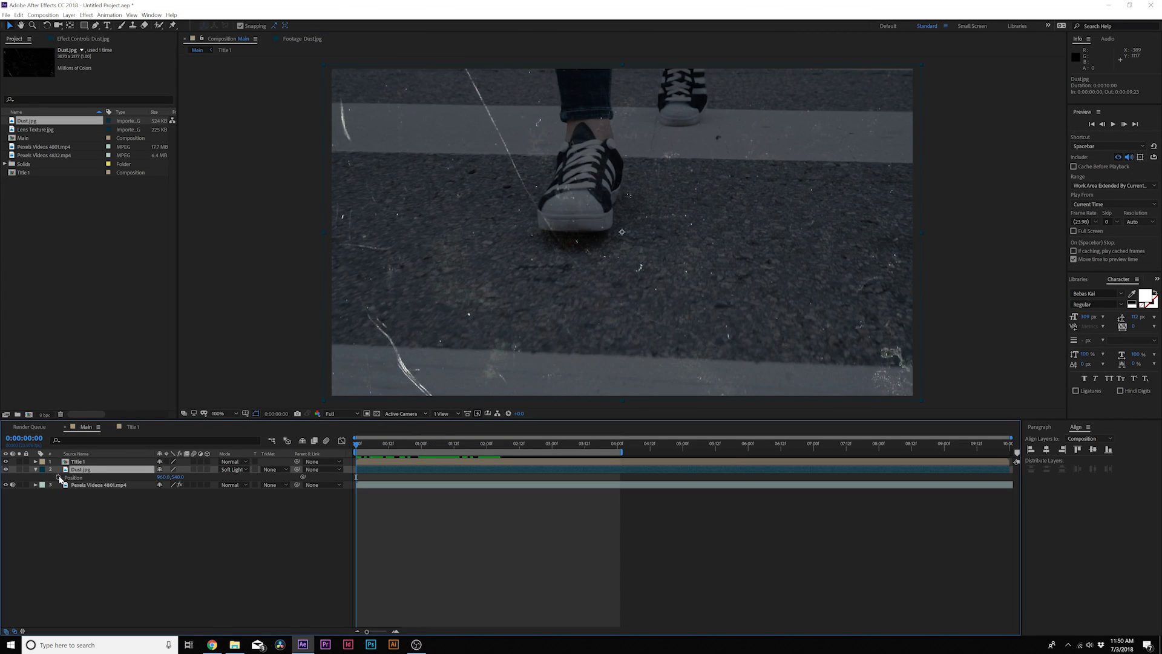
{"action": "left_click", "coordinate": [58, 477], "text": "alt"}
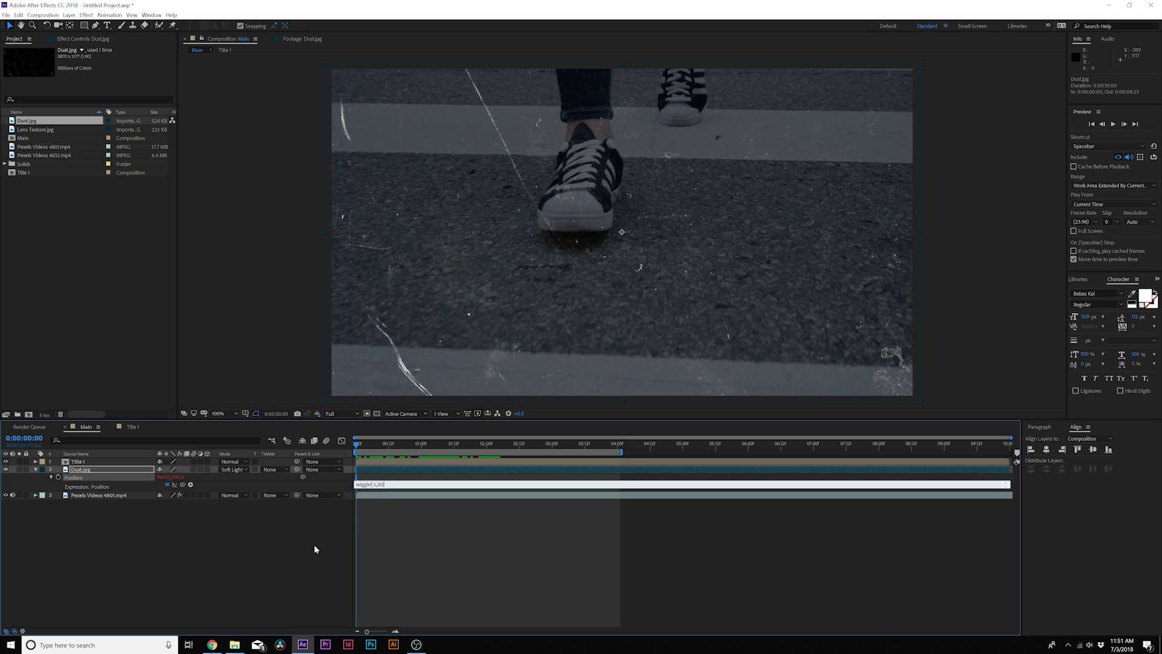
{"action": "left_click", "coordinate": [287, 545]}
{"action": "left_click_drag", "start_coordinate": [360, 445], "coordinate": [432, 443]}
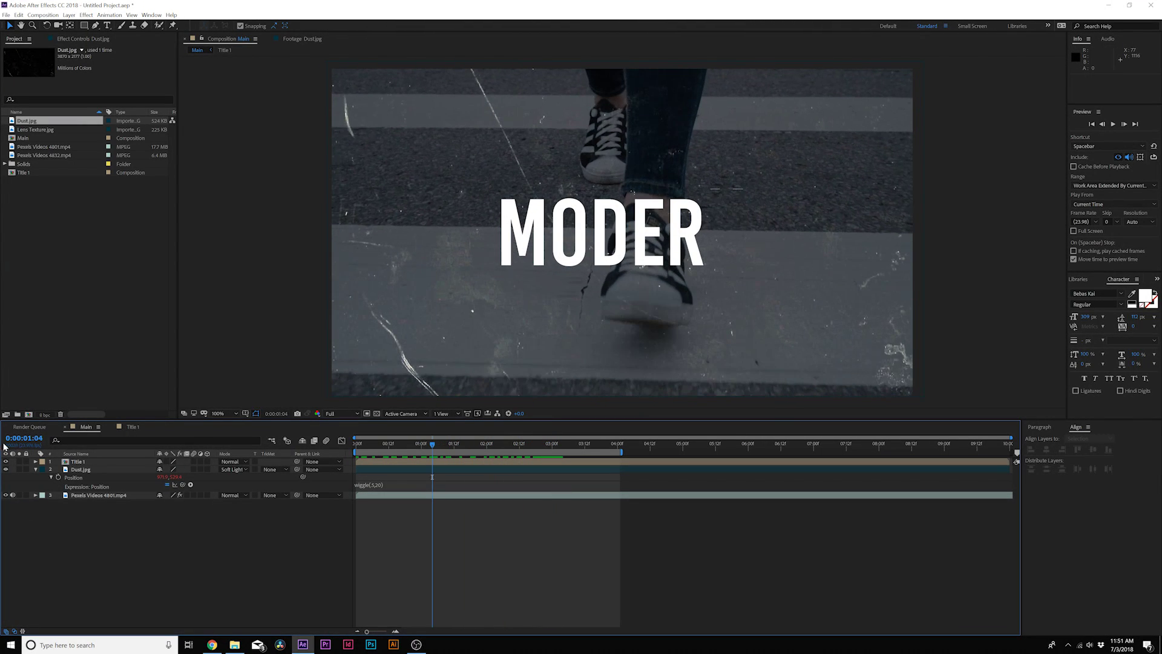
{"action": "left_click", "coordinate": [35, 469]}
{"action": "left_click_drag", "start_coordinate": [52, 523], "coordinate": [99, 454]}
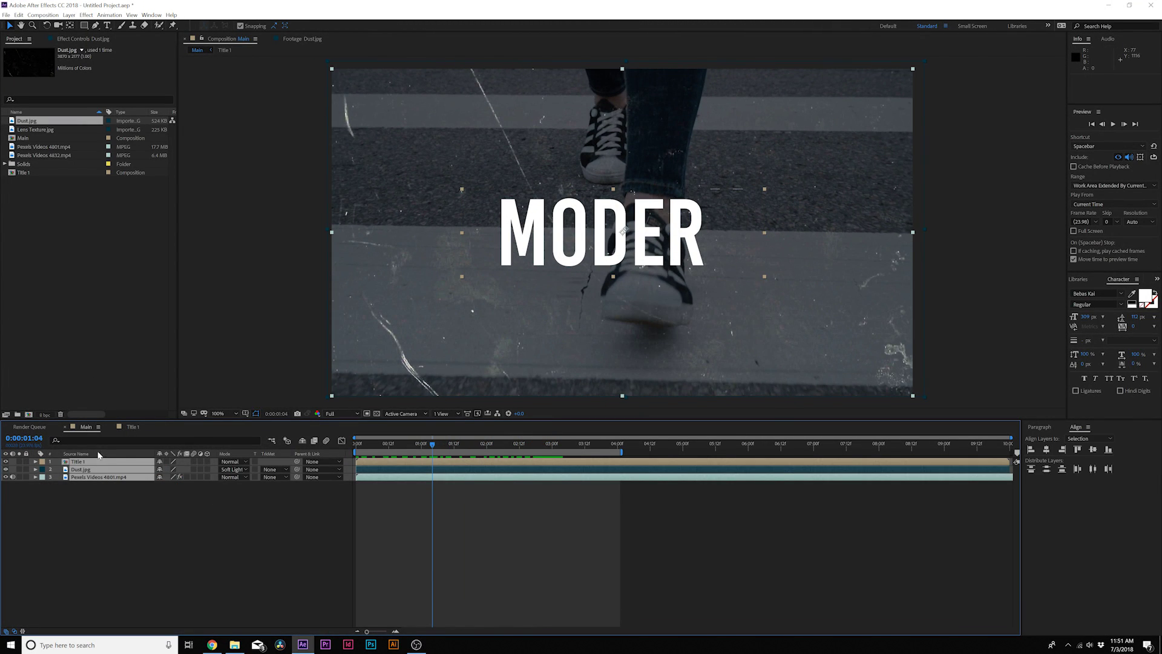
Pre-compose the title, dust and footage layers into a composition named Slide 1
{"action": "left_click", "coordinate": [69, 16]}
{"action": "left_click", "coordinate": [110, 297]}
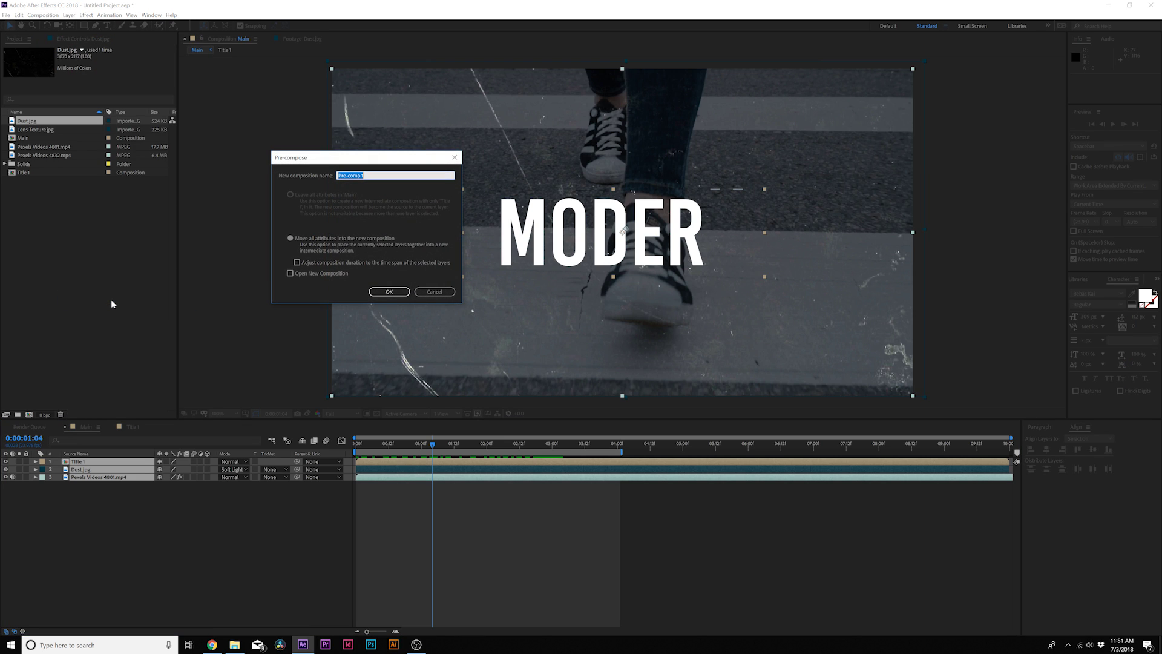
{"action": "key", "text": "Return"}
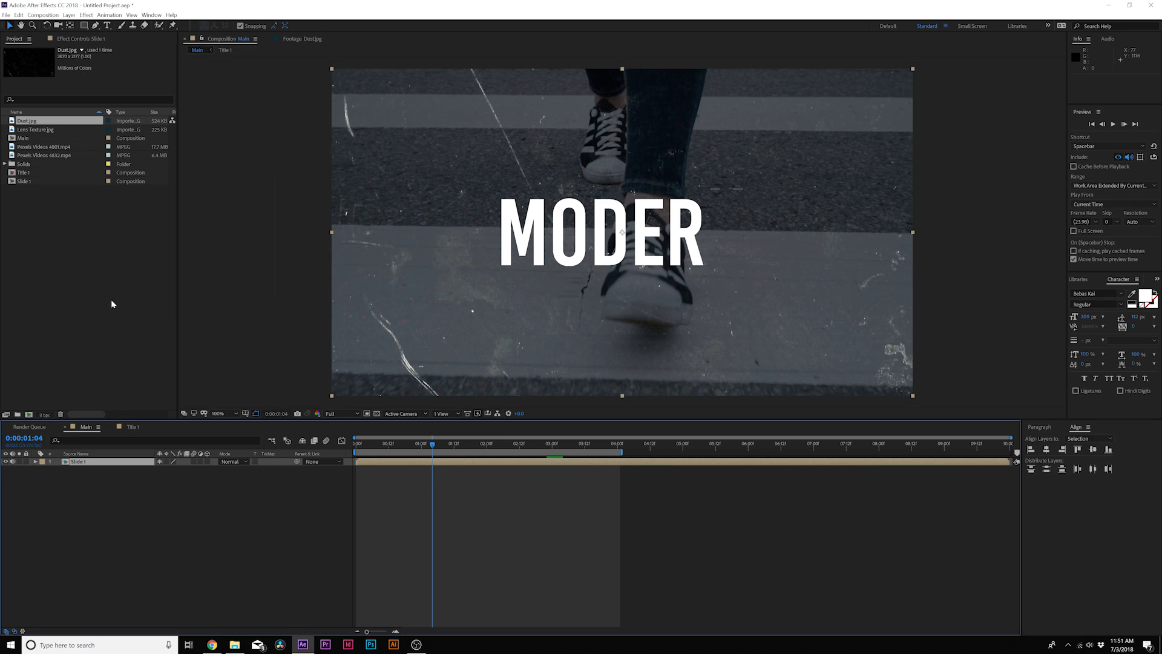
{"action": "left_click_drag", "start_coordinate": [367, 443], "coordinate": [426, 464]}
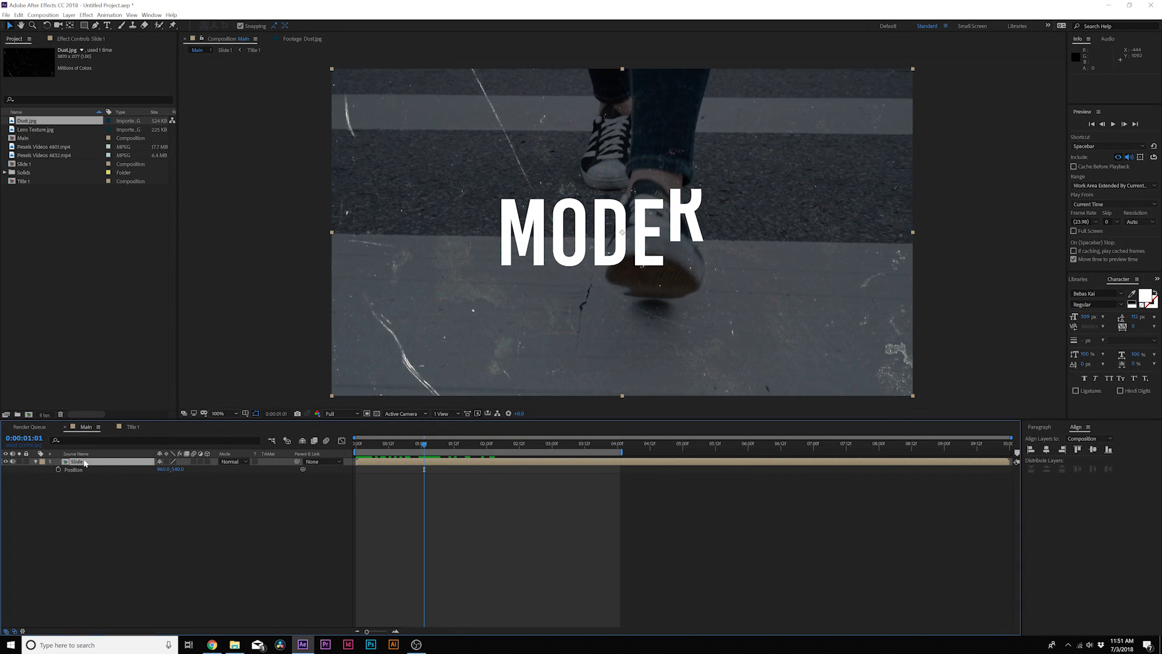
Keyframe Slide 1's Position at 0:00:00:20 and set its Y to 175 at the first frame
{"action": "mouse_move", "coordinate": [407, 433]}
{"action": "left_mouse_down"}
{"action": "mouse_move", "coordinate": [389, 444]}
{"action": "mouse_move", "coordinate": [410, 445]}
{"action": "left_mouse_up"}
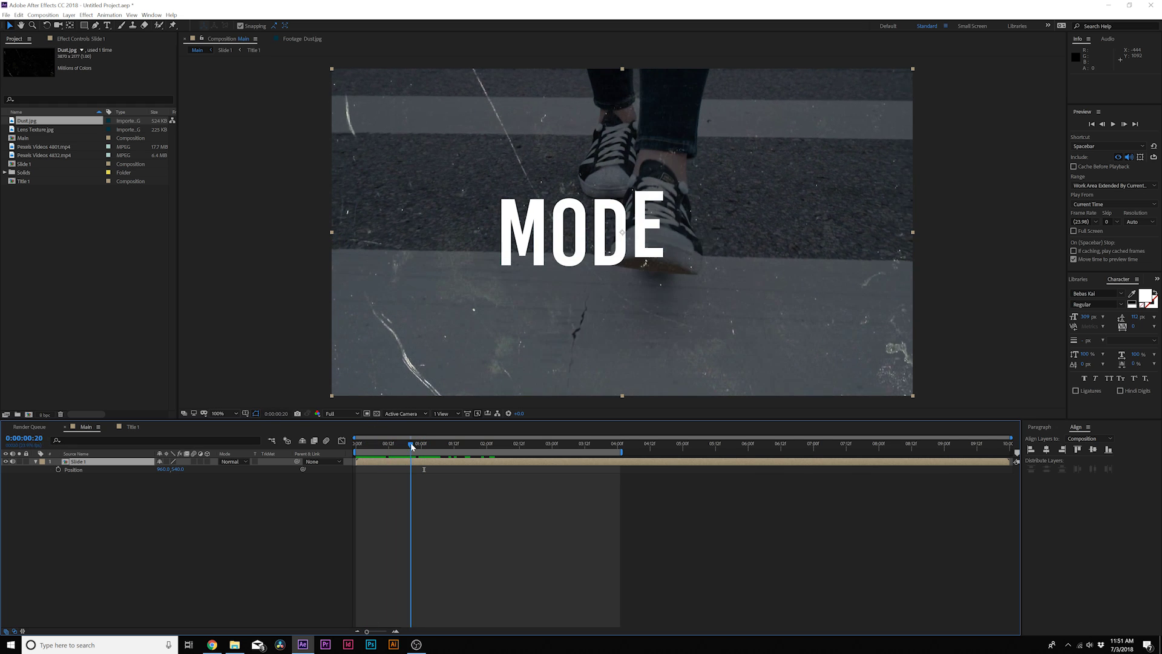
{"action": "left_click", "coordinate": [58, 469]}
{"action": "key", "text": "Page_Up"}
{"action": "key", "text": "Page_Up"}
{"action": "key", "text": "Page_Up"}
{"action": "key", "text": "Page_Up"}
{"action": "key", "text": "Page_Up"}
{"action": "key", "text": "Page_Up"}
{"action": "key", "text": "Page_Up"}
{"action": "key", "text": "Page_Up"}
{"action": "key", "text": "Page_Up"}
{"action": "key", "text": "Page_Up"}
{"action": "key", "text": "Page_Up"}
{"action": "key", "text": "Page_Up"}
{"action": "key", "text": "Page_Up"}
{"action": "key", "text": "Page_Up"}
{"action": "key", "text": "Page_Up"}
{"action": "key", "text": "Page_Up"}
{"action": "key", "text": "Page_Up"}
{"action": "key", "text": "Page_Up"}
{"action": "key", "text": "Page_Up"}
{"action": "key", "text": "Page_Up"}
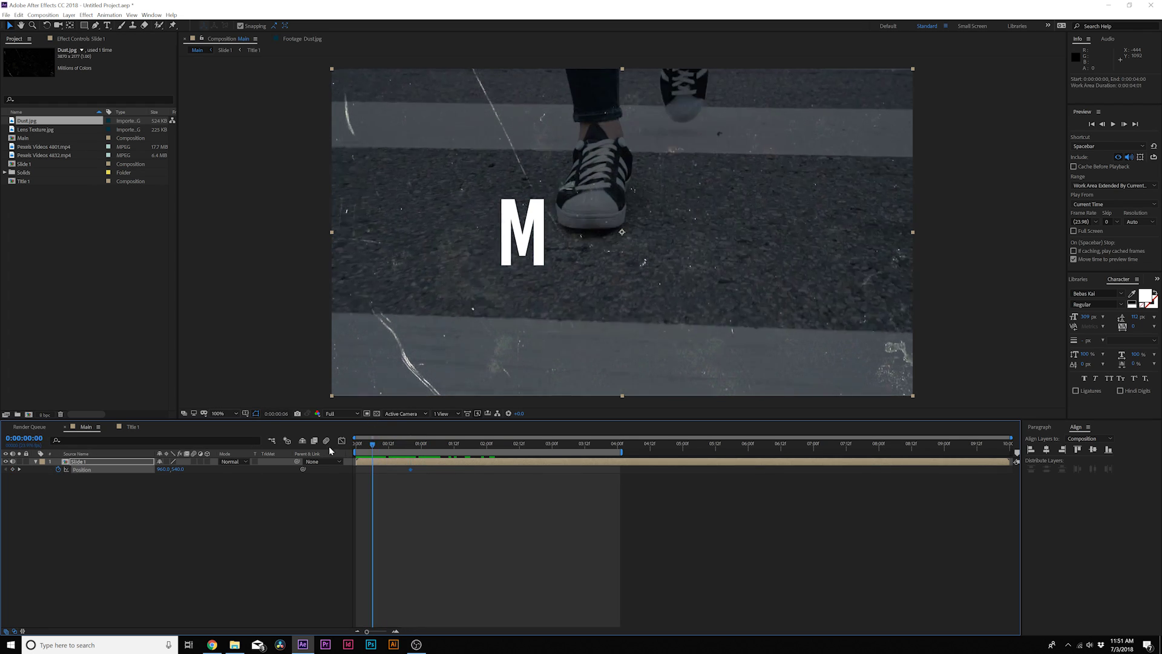
{"action": "left_click_drag", "start_coordinate": [178, 469], "coordinate": [130, 468]}
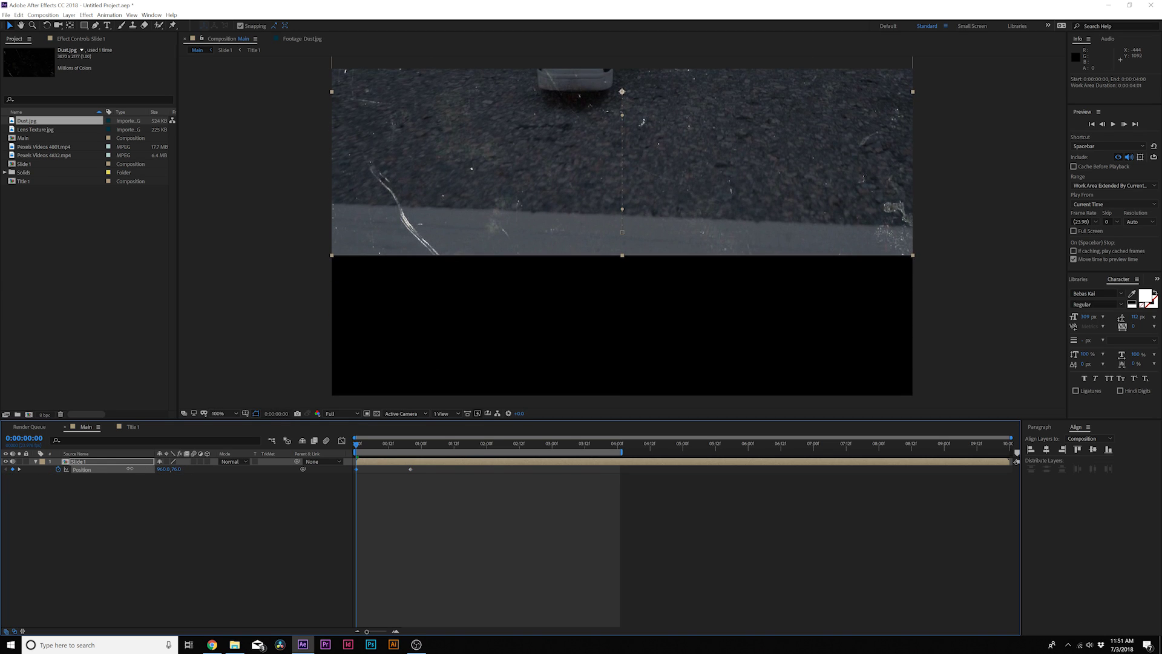
Apply CC RepeTile to Slide 1 and set Expand Down to 297
{"action": "left_click", "coordinate": [86, 14]}
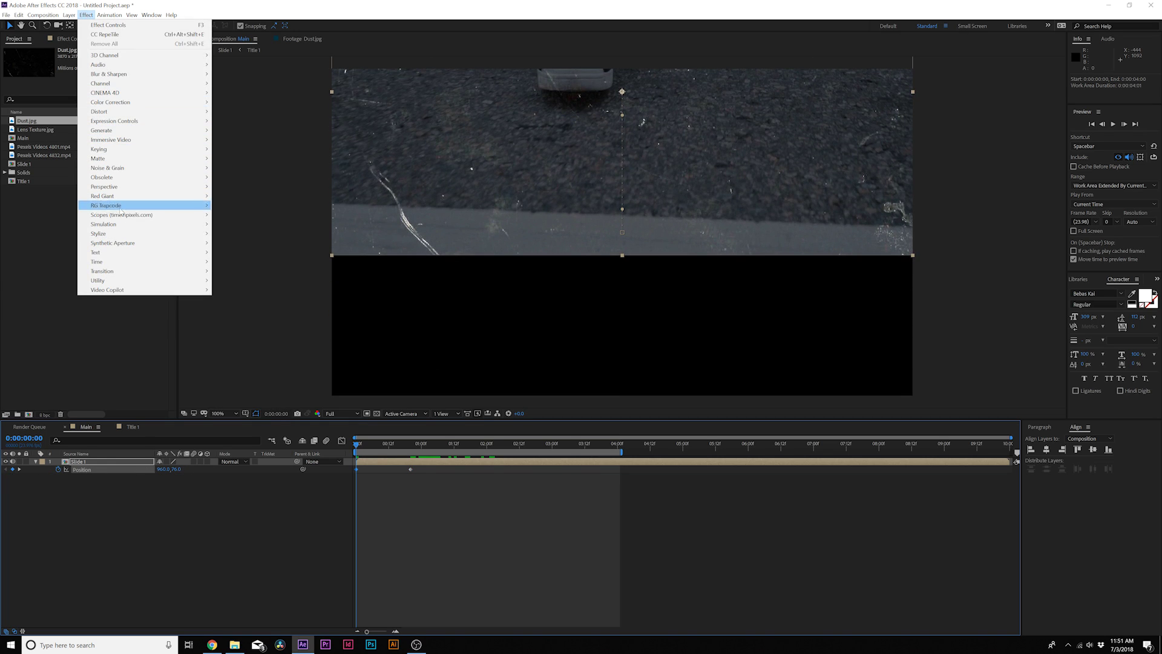
{"action": "mouse_move", "coordinate": [155, 236]}
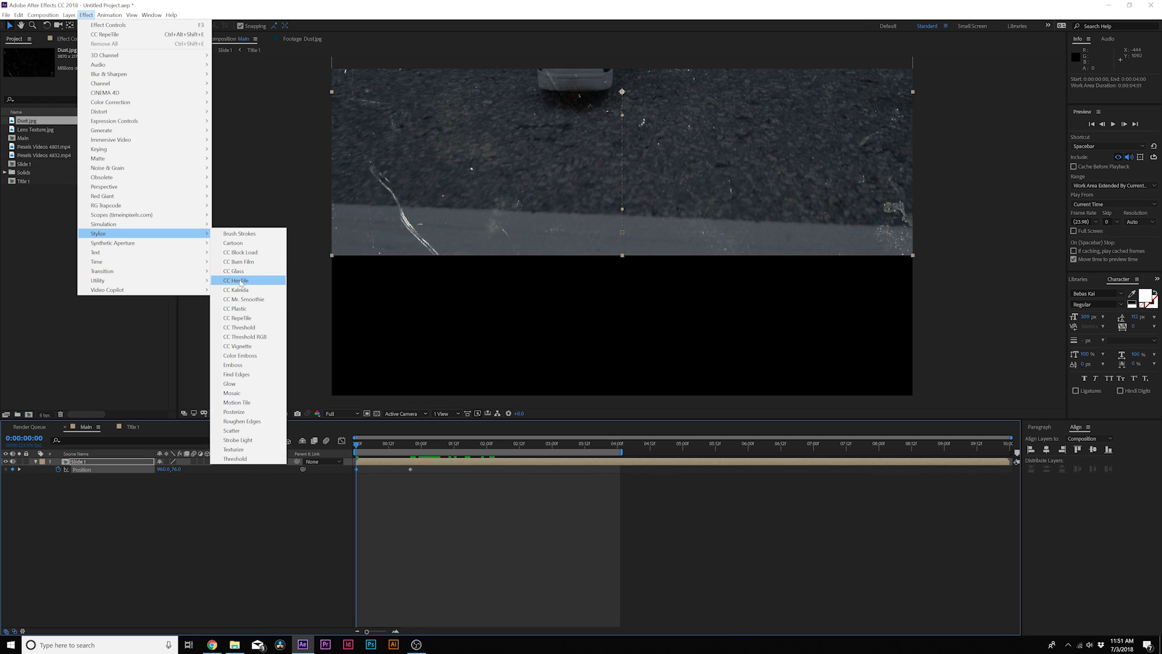
{"action": "left_click", "coordinate": [239, 317]}
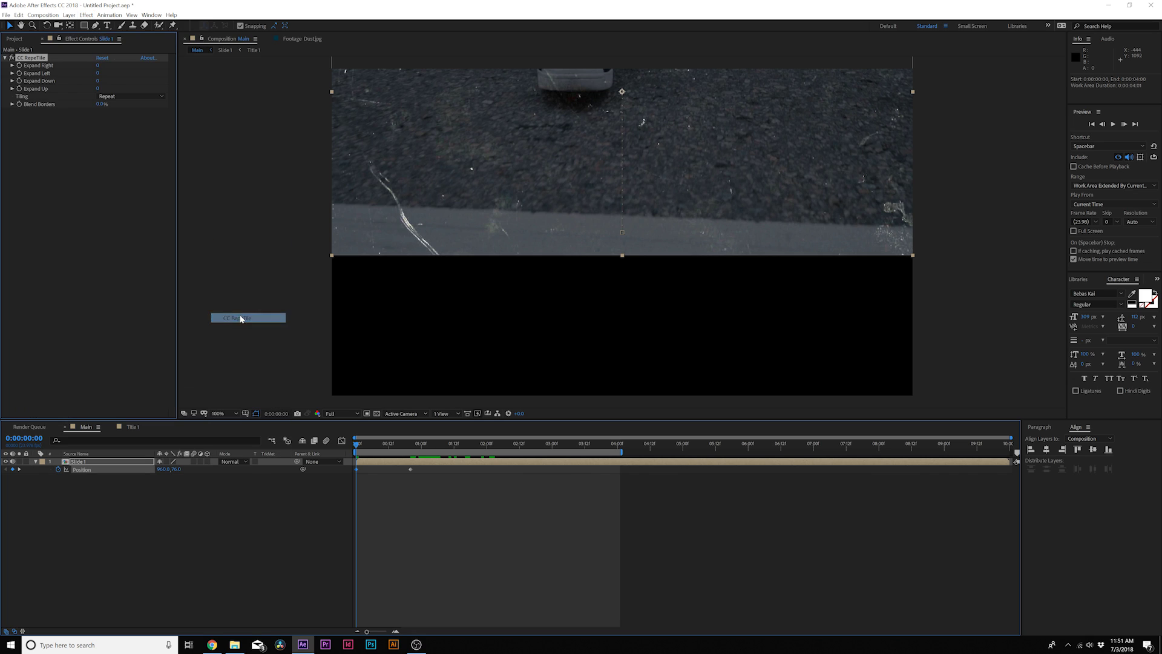
{"action": "left_click", "coordinate": [96, 83]}
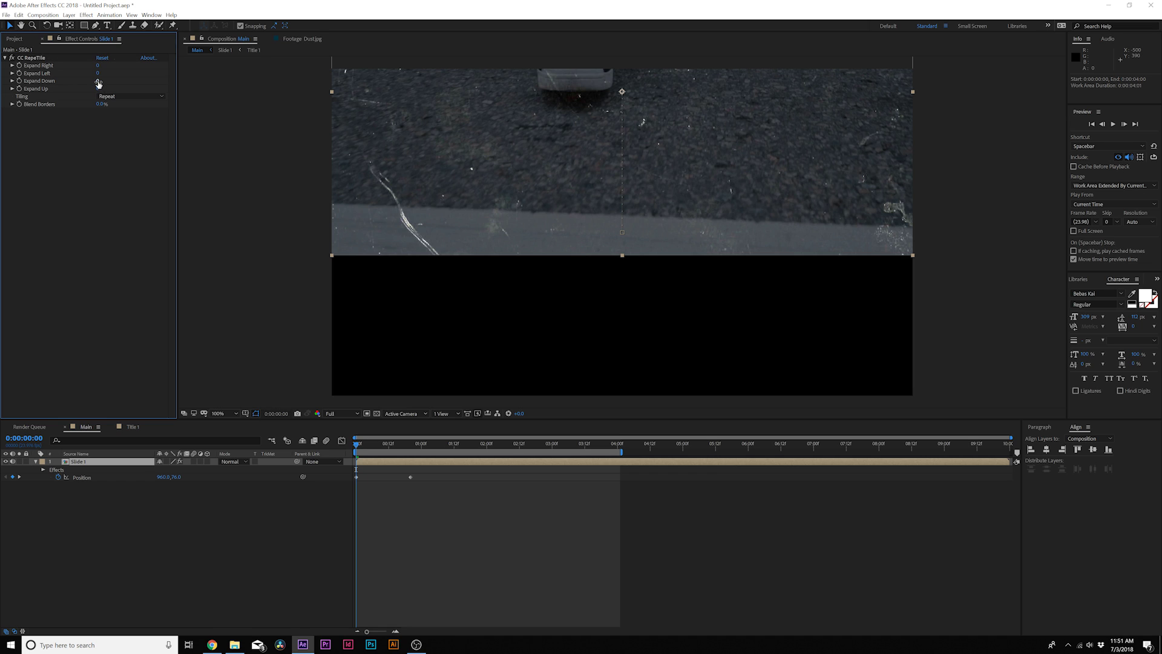
{"action": "left_click_drag", "start_coordinate": [99, 83], "coordinate": [365, 127]}
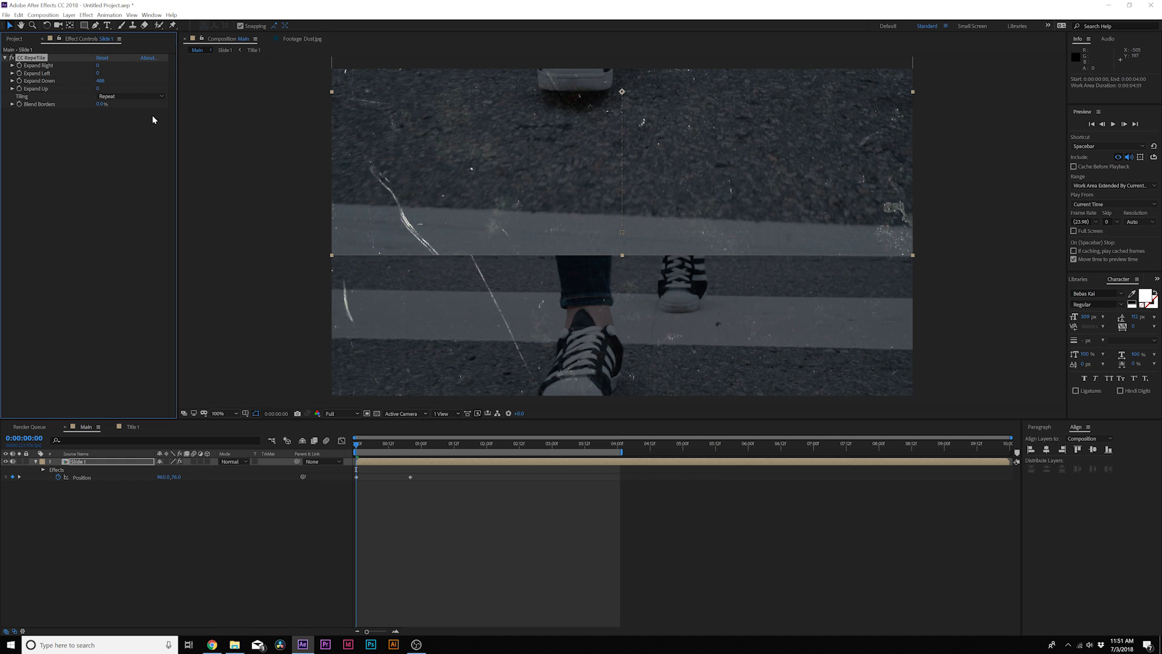
Set the CC RepeTile tiling mode to Checker Flip V and preview the result
{"action": "left_click", "coordinate": [126, 97]}
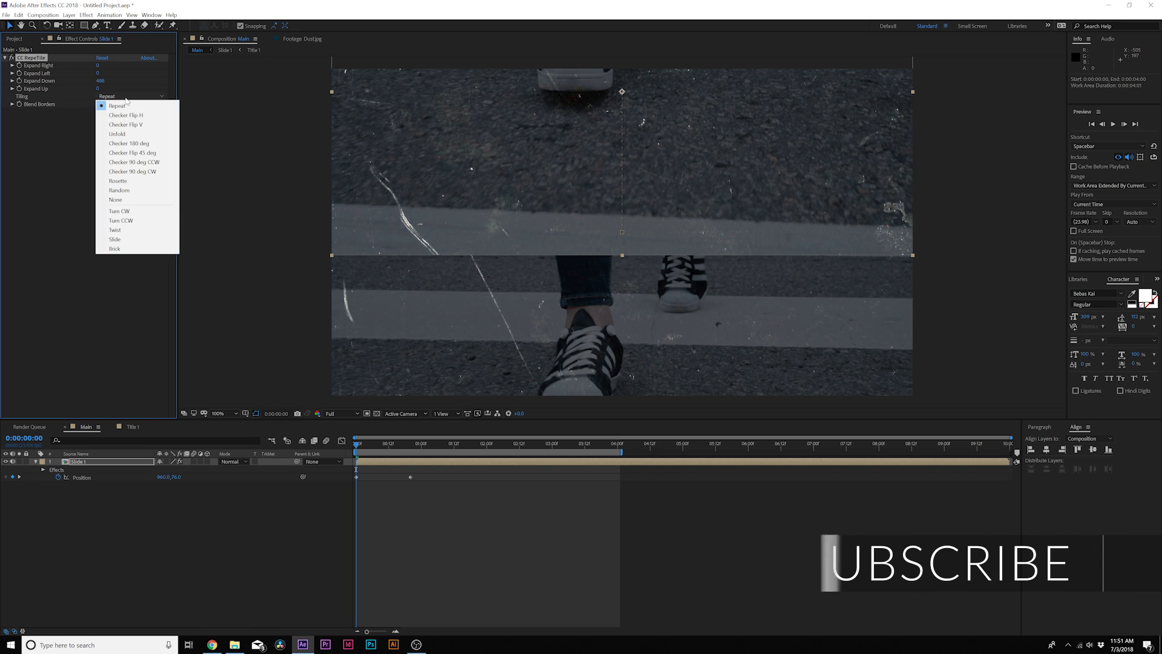
{"action": "left_click", "coordinate": [135, 153]}
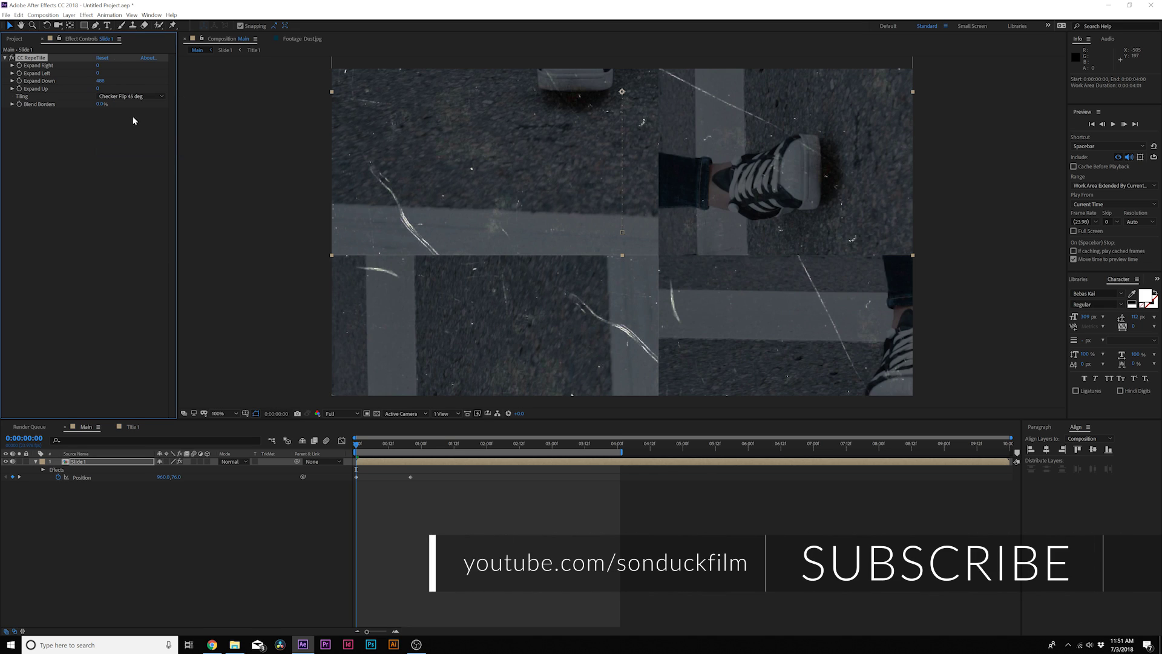
{"action": "left_click", "coordinate": [127, 97]}
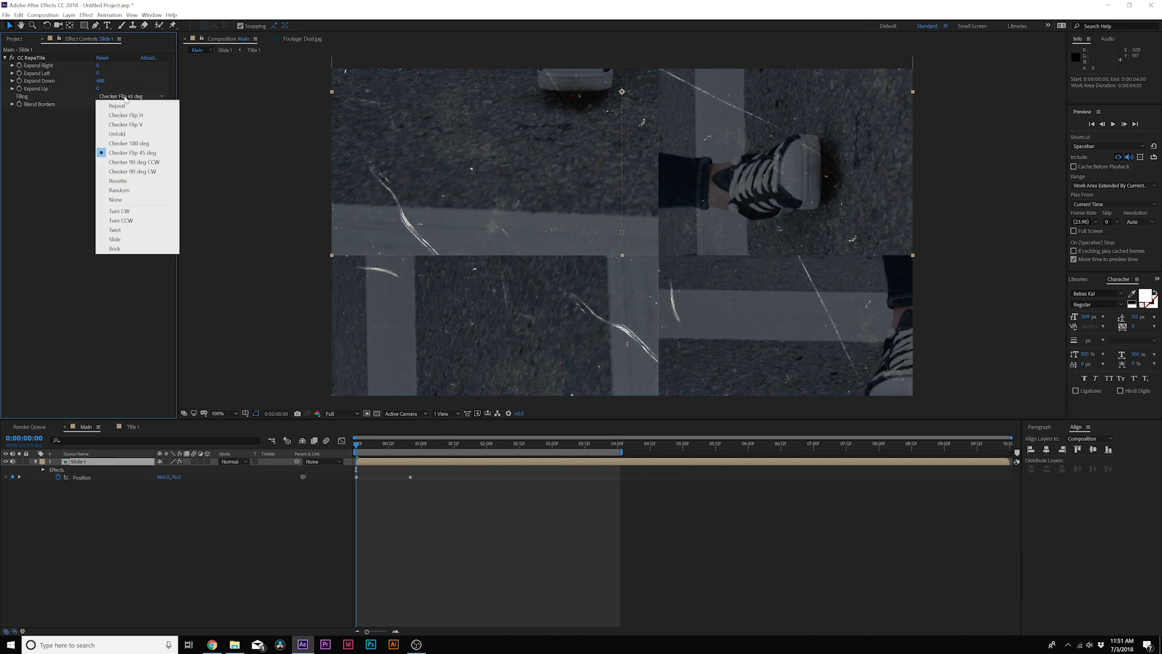
{"action": "left_click", "coordinate": [135, 181]}
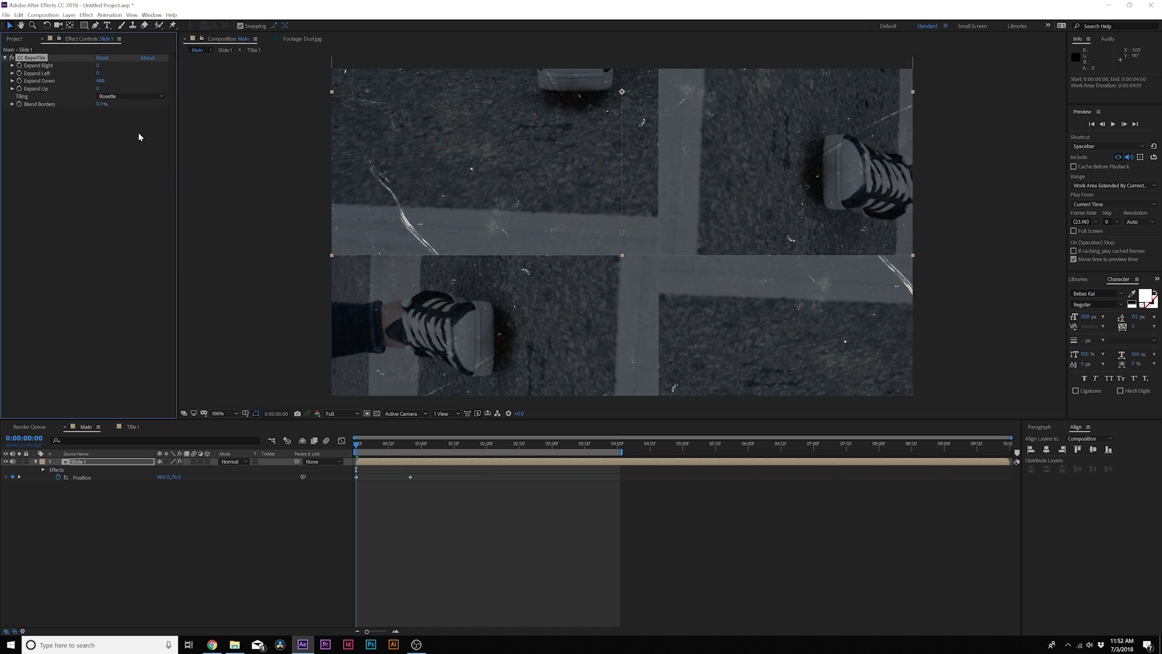
{"action": "left_click", "coordinate": [127, 97]}
{"action": "left_click", "coordinate": [125, 124]}
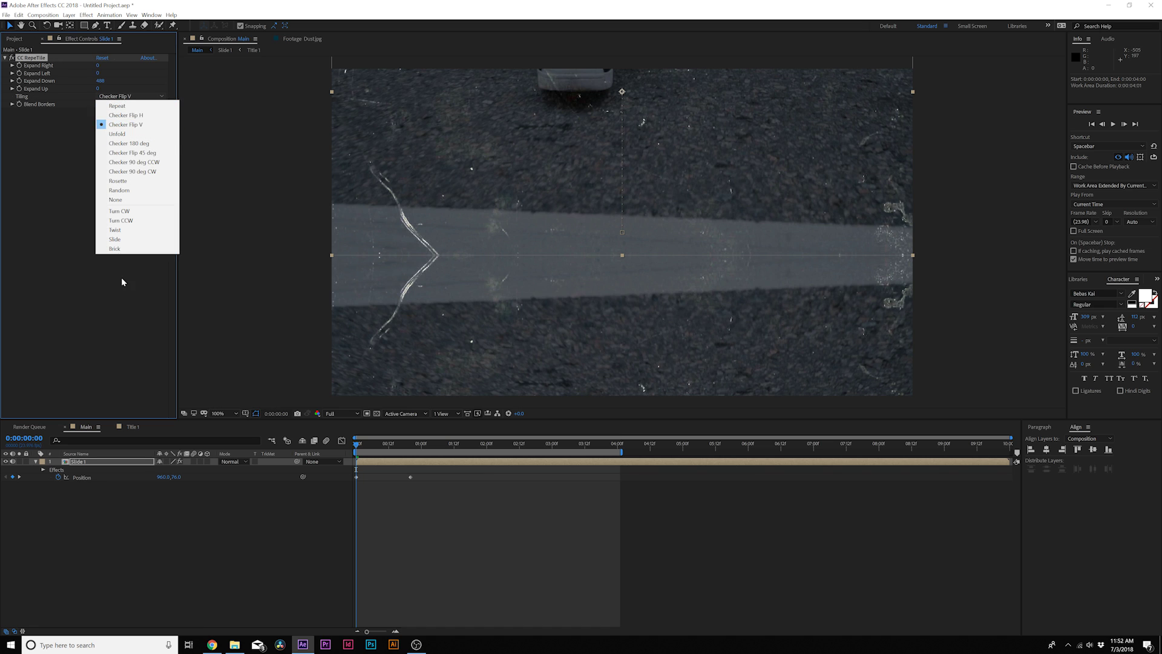
{"action": "left_click", "coordinate": [261, 374]}
{"action": "key", "text": "space"}
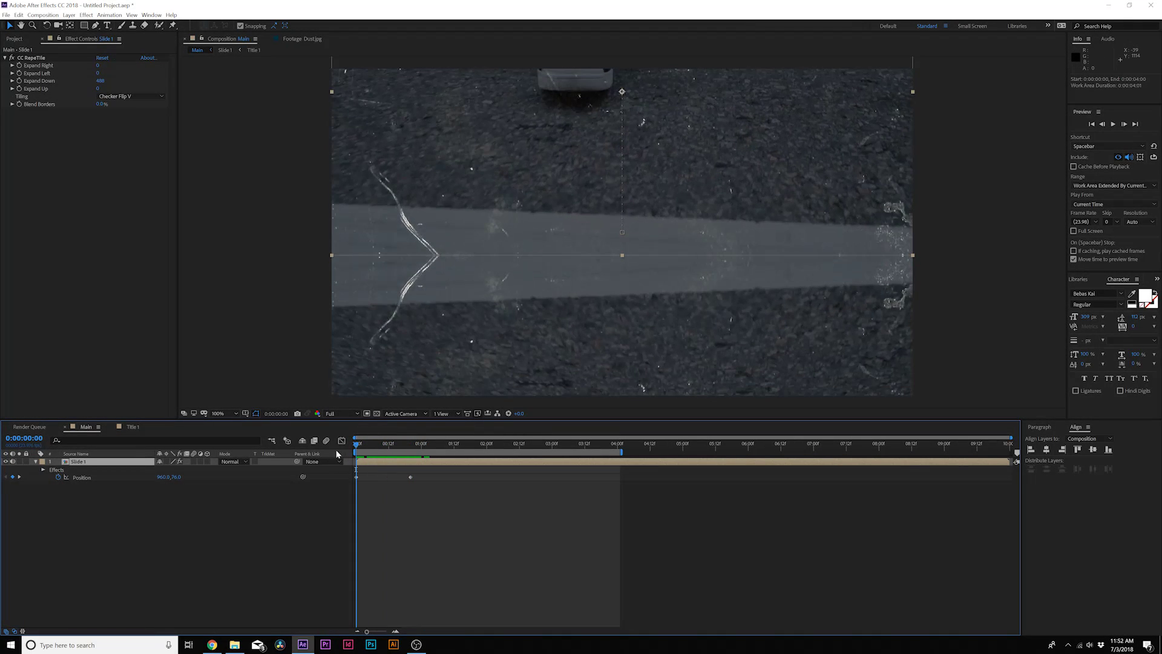
{"action": "key", "text": "space"}
Raise Slide 1's starting position and extend Expand Down to 811, previewing up to 0:00:02:00
{"action": "left_click_drag", "start_coordinate": [176, 477], "coordinate": [30, 471]}
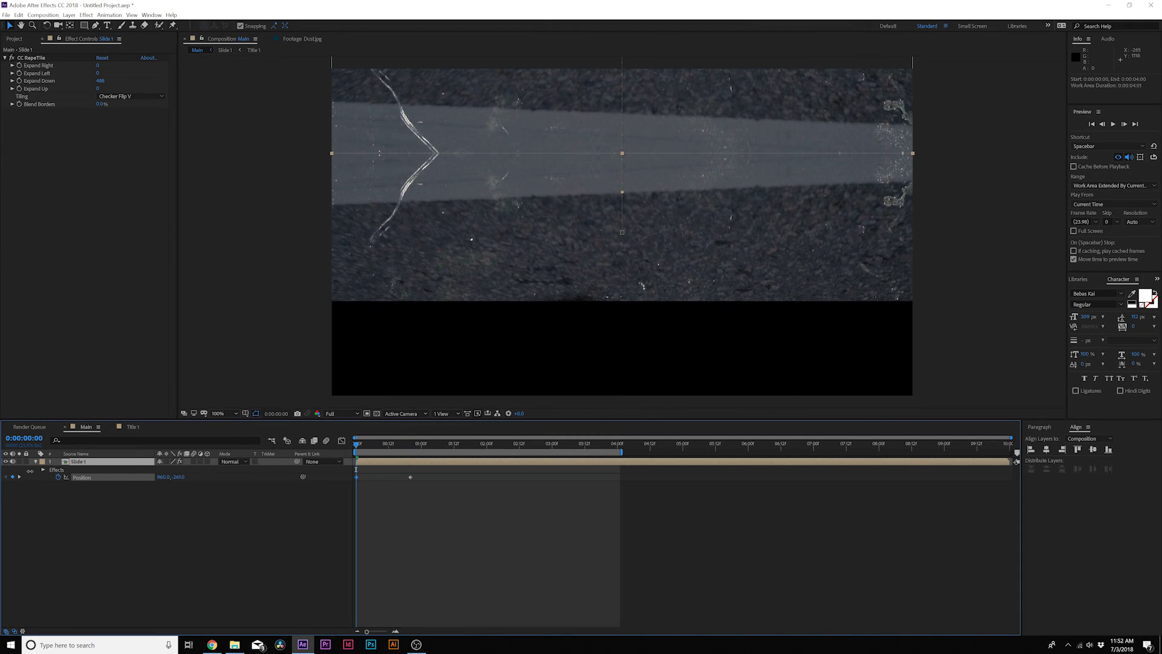
{"action": "left_click_drag", "start_coordinate": [100, 84], "coordinate": [141, 83]}
{"action": "left_click", "coordinate": [303, 473]}
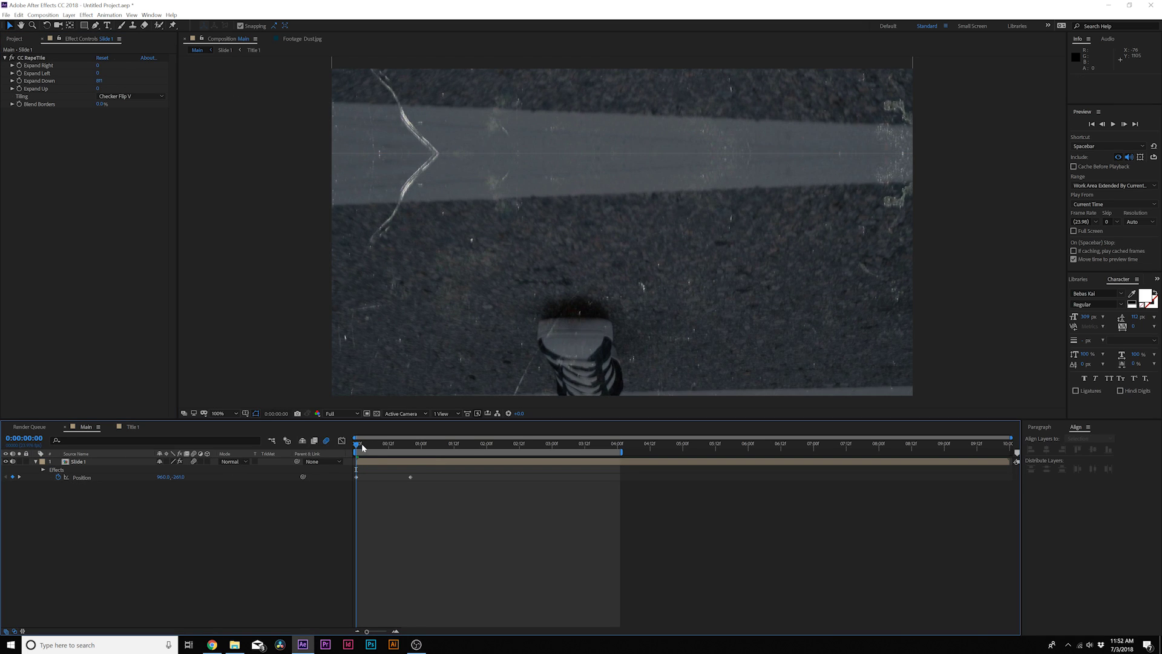
{"action": "left_click_drag", "start_coordinate": [383, 445], "coordinate": [510, 448]}
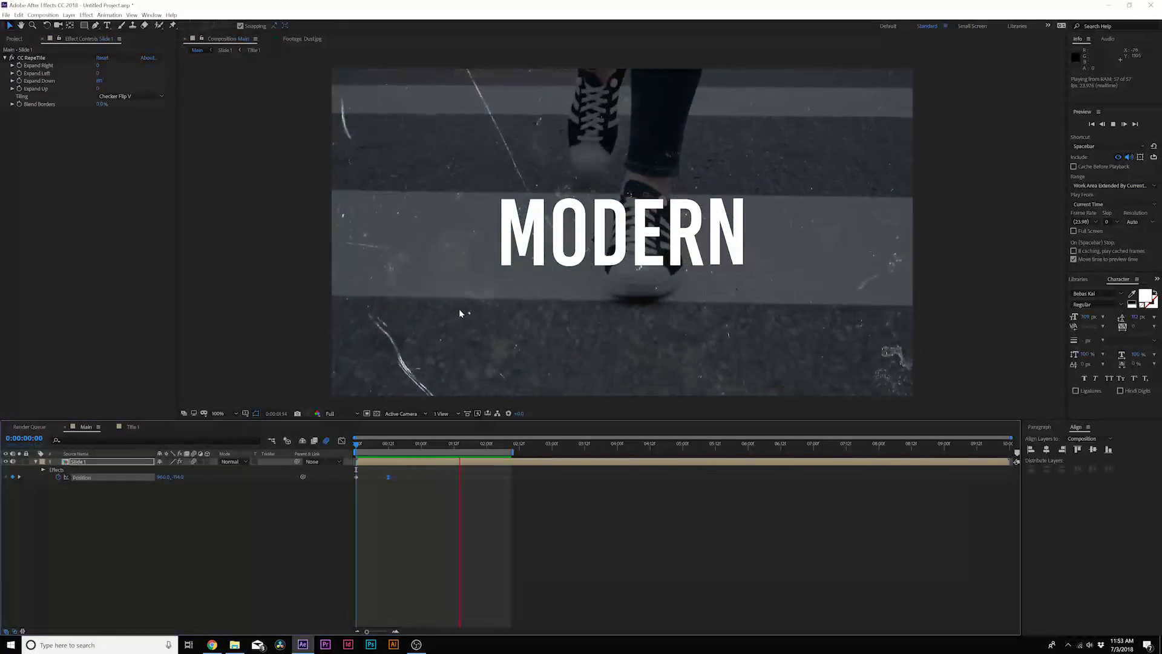
{"action": "left_click", "coordinate": [489, 444]}
{"action": "left_click_drag", "start_coordinate": [492, 445], "coordinate": [482, 445]}
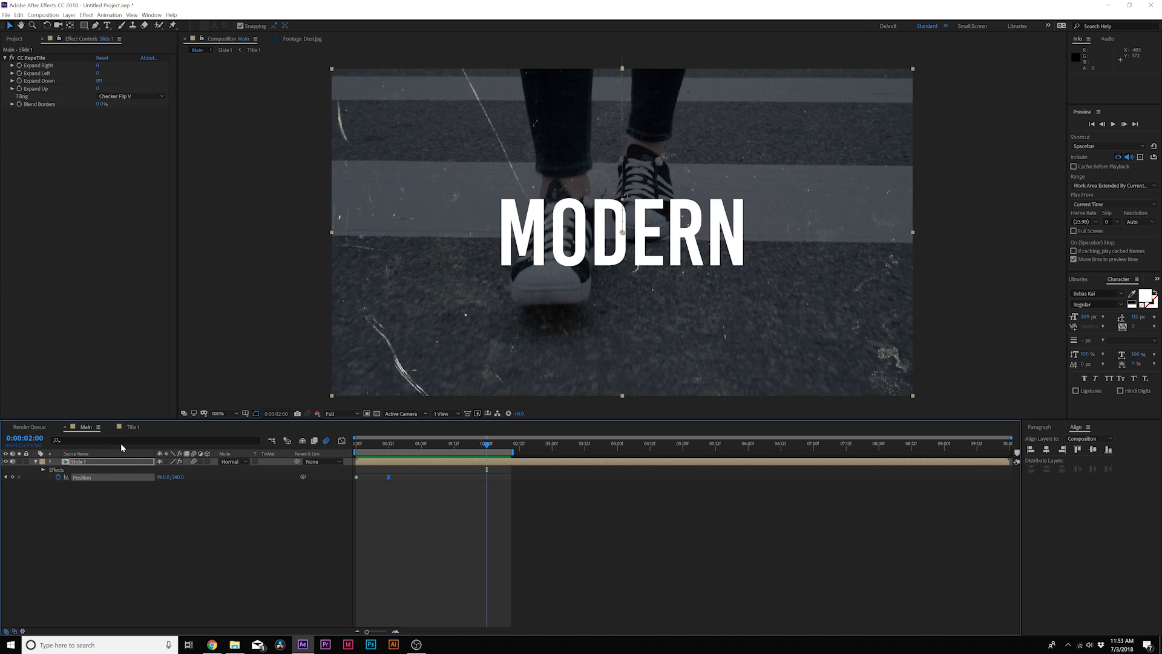
Set starting Scale and Rotation keyframes on Slide 1 at 0:00:01:21
{"action": "key", "text": "F2"}
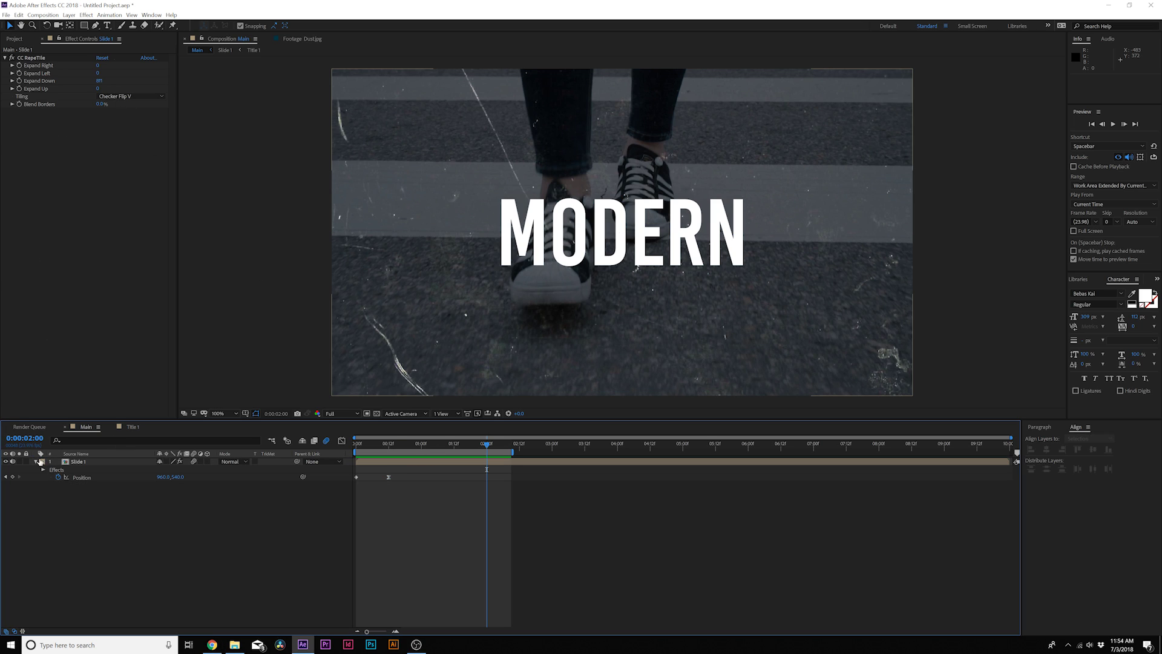
{"action": "left_click", "coordinate": [35, 462]}
{"action": "left_click_drag", "start_coordinate": [455, 446], "coordinate": [478, 453]}
{"action": "key", "text": "a"}
{"action": "left_click", "coordinate": [83, 462]}
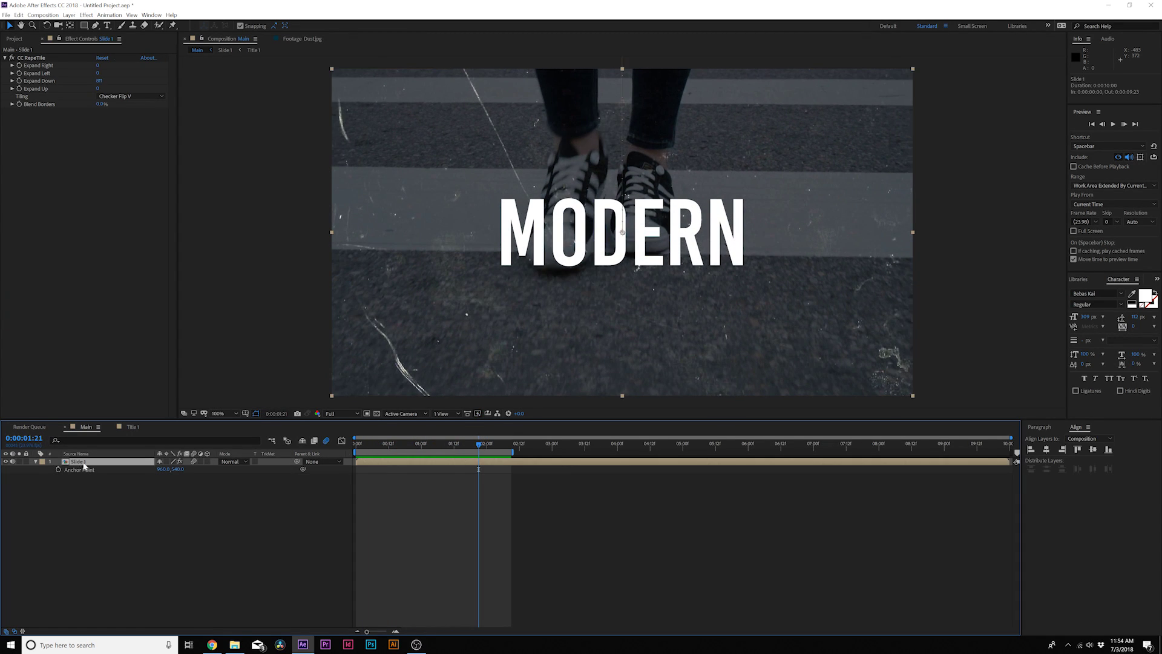
{"action": "left_click", "coordinate": [59, 470]}
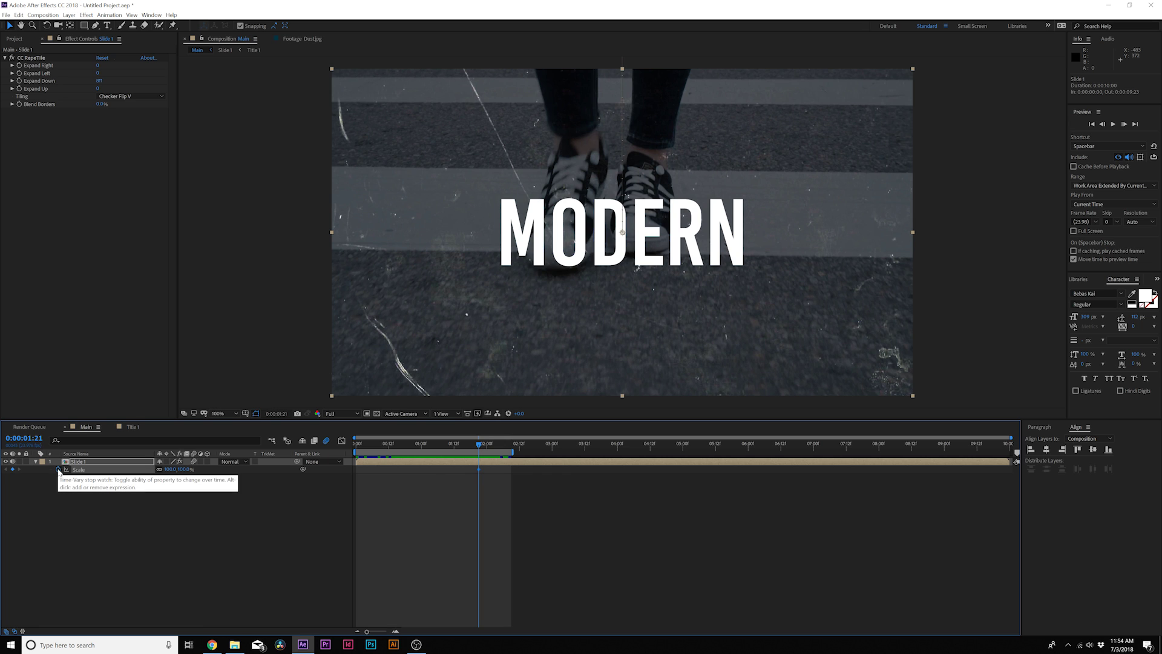
{"action": "key", "text": "shift+r"}
{"action": "left_click", "coordinate": [58, 476]}
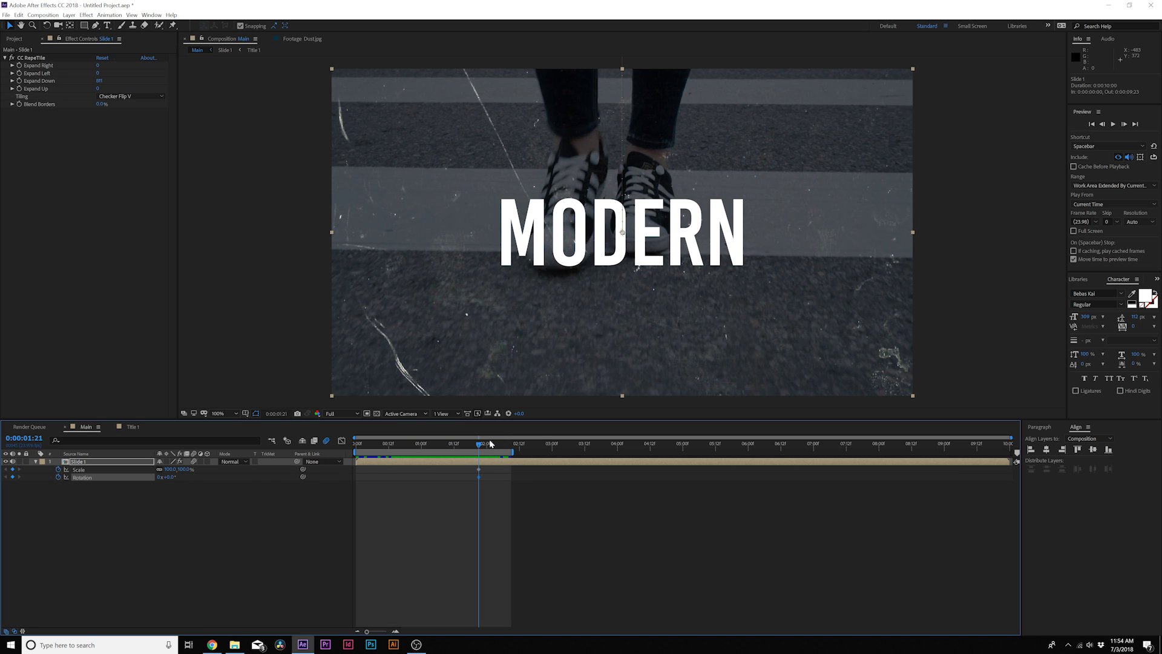
At 0:00:02:14 enlarge Slide 1 to 177%, then review the spin
{"action": "left_click_drag", "start_coordinate": [511, 447], "coordinate": [525, 444]}
{"action": "left_click", "coordinate": [373, 510]}
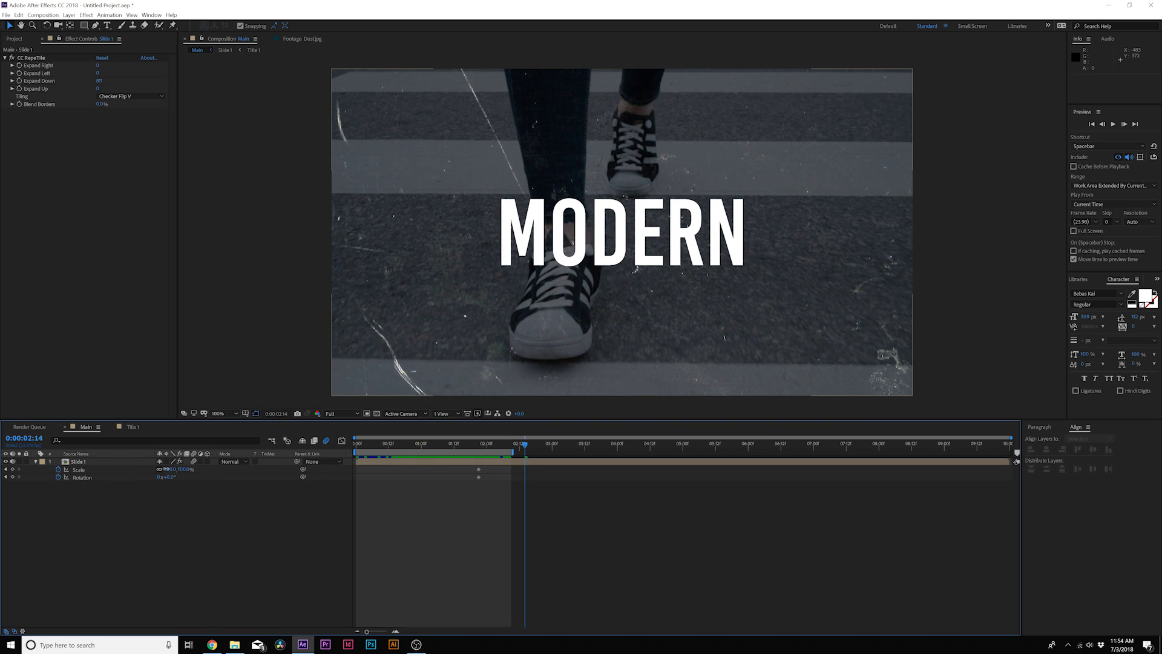
{"action": "left_click_drag", "start_coordinate": [172, 469], "coordinate": [259, 488]}
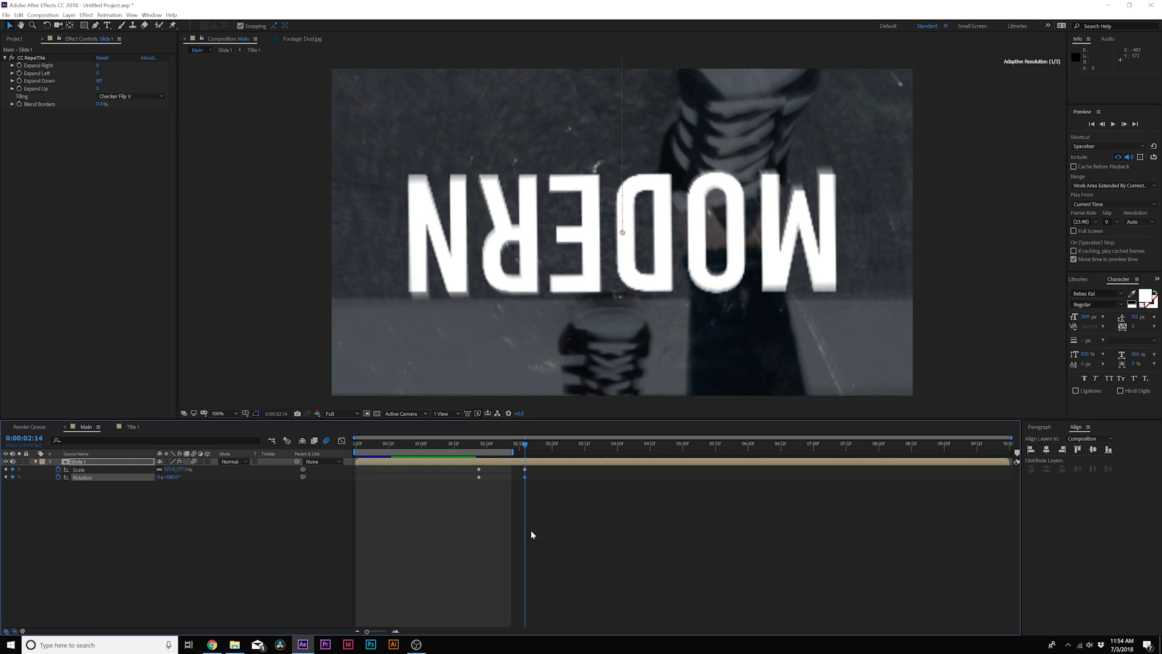
{"action": "mouse_move", "coordinate": [502, 449]}
{"action": "left_mouse_down"}
{"action": "mouse_move", "coordinate": [464, 449]}
{"action": "mouse_move", "coordinate": [521, 465]}
{"action": "mouse_move", "coordinate": [489, 465]}
{"action": "left_mouse_up"}
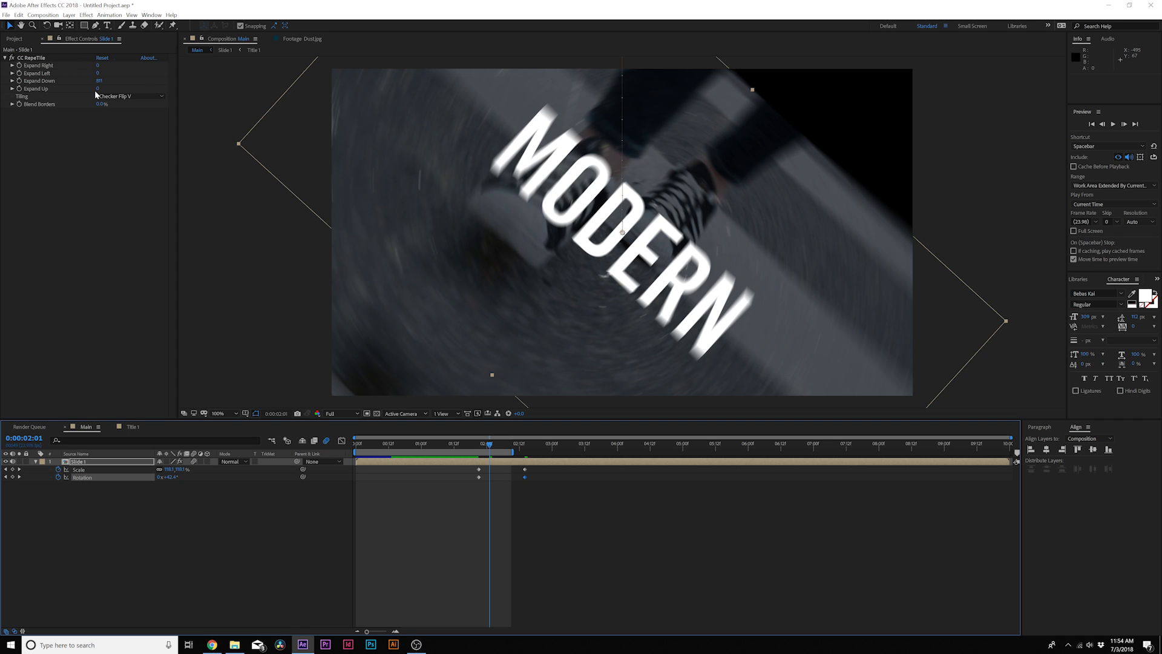
Increase CC RepeTile's Expand Up and Expand Left, checking the spinning slide for gaps
{"action": "left_click_drag", "start_coordinate": [99, 90], "coordinate": [310, 116]}
{"action": "left_click_drag", "start_coordinate": [490, 444], "coordinate": [484, 444]}
{"action": "left_click_drag", "start_coordinate": [97, 73], "coordinate": [136, 65]}
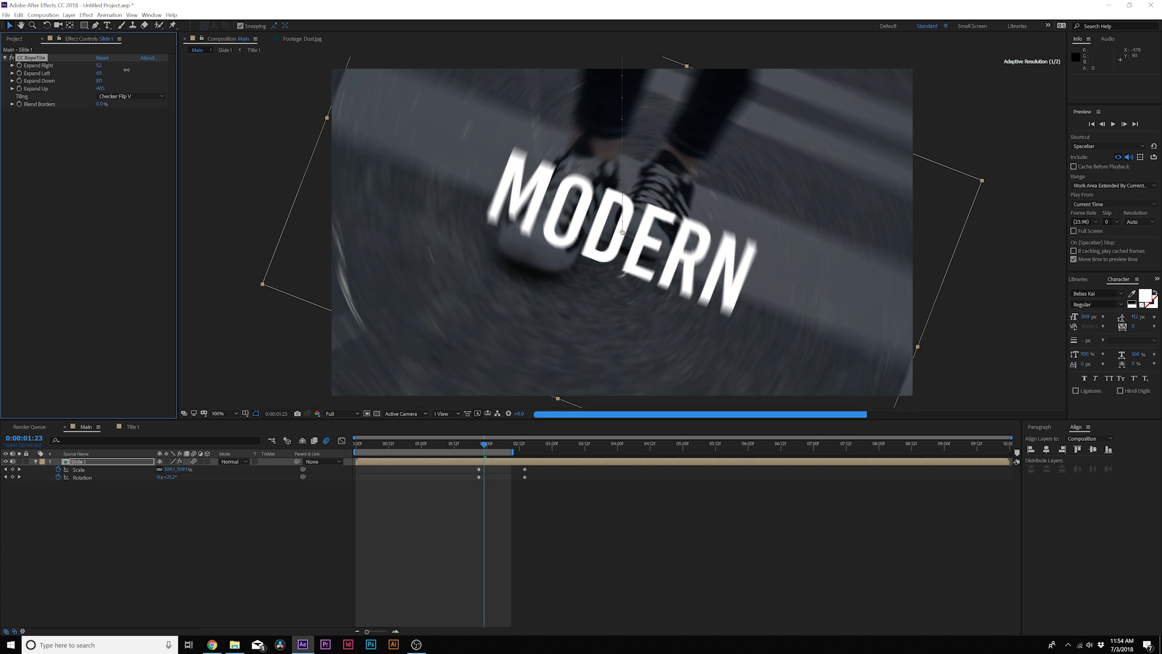
{"action": "left_click_drag", "start_coordinate": [484, 444], "coordinate": [526, 451]}
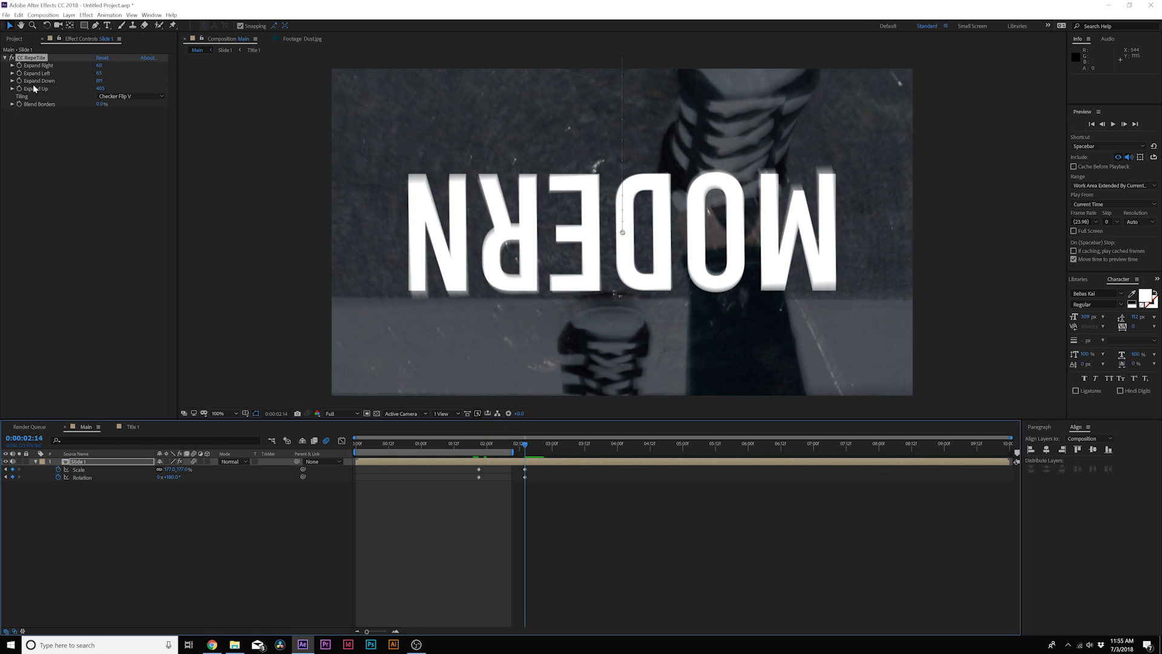
Create a new composition named Slide 2
{"action": "left_click", "coordinate": [14, 40]}
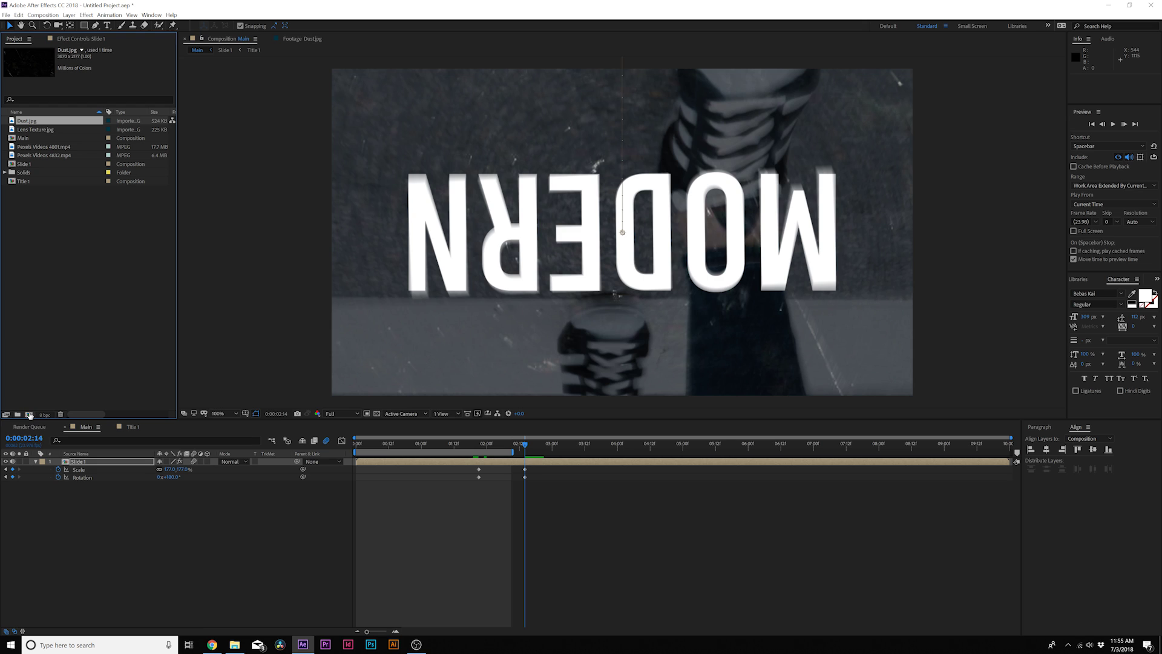
{"action": "left_click", "coordinate": [28, 413]}
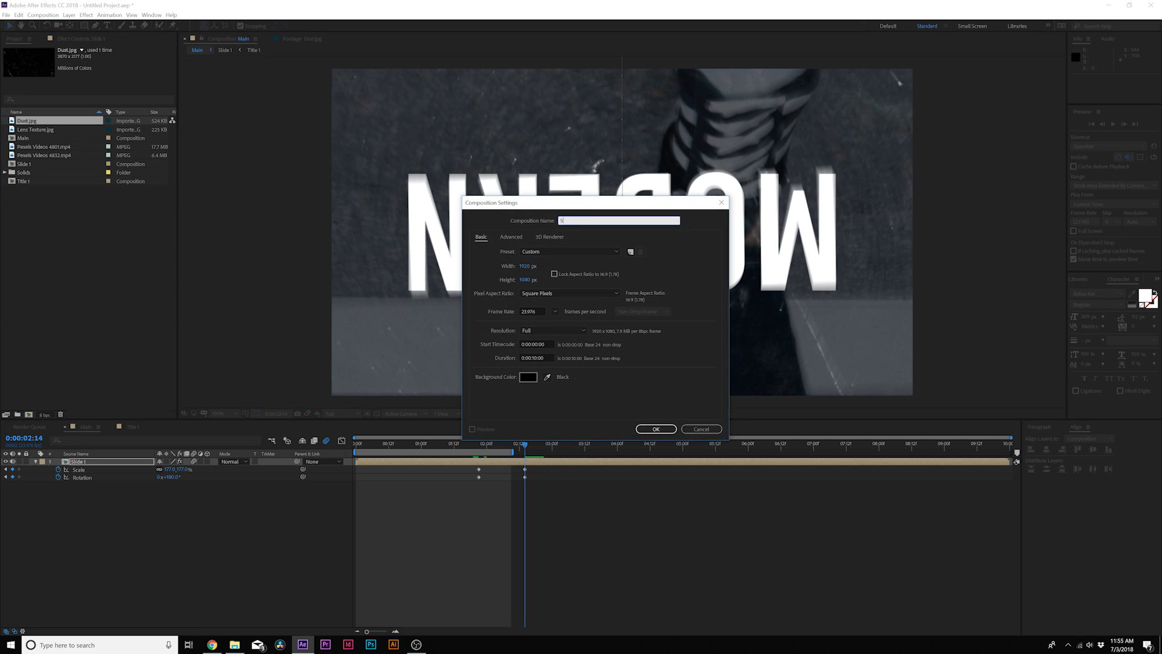
{"action": "type", "text": "Slide 2"}
{"action": "key", "text": "Return"}
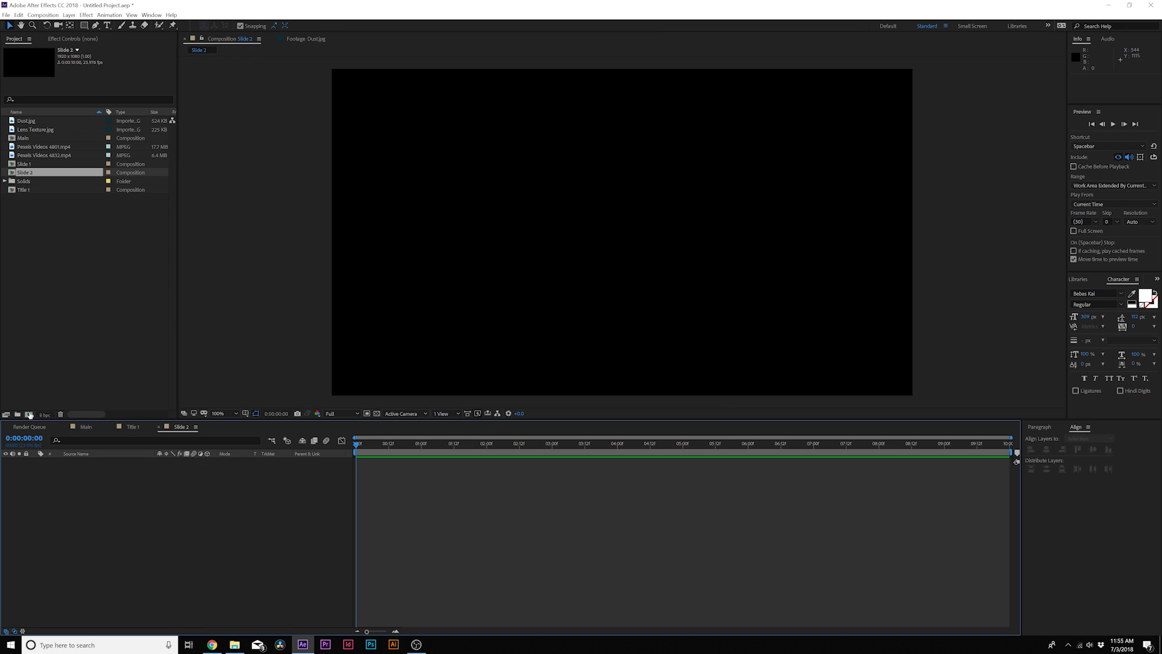
Add the Pexels Videos 4832.mp4 footage to the Slide 2 timeline
{"action": "left_click", "coordinate": [30, 147]}
{"action": "left_click", "coordinate": [34, 155]}
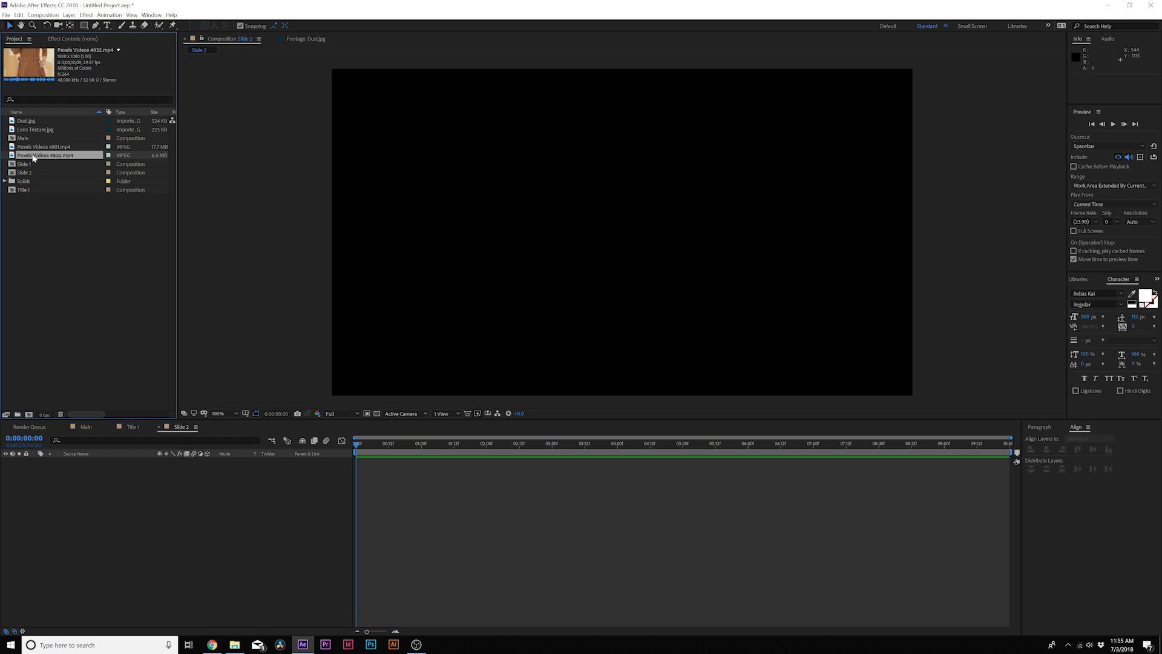
{"action": "left_click_drag", "start_coordinate": [91, 470], "coordinate": [117, 503]}
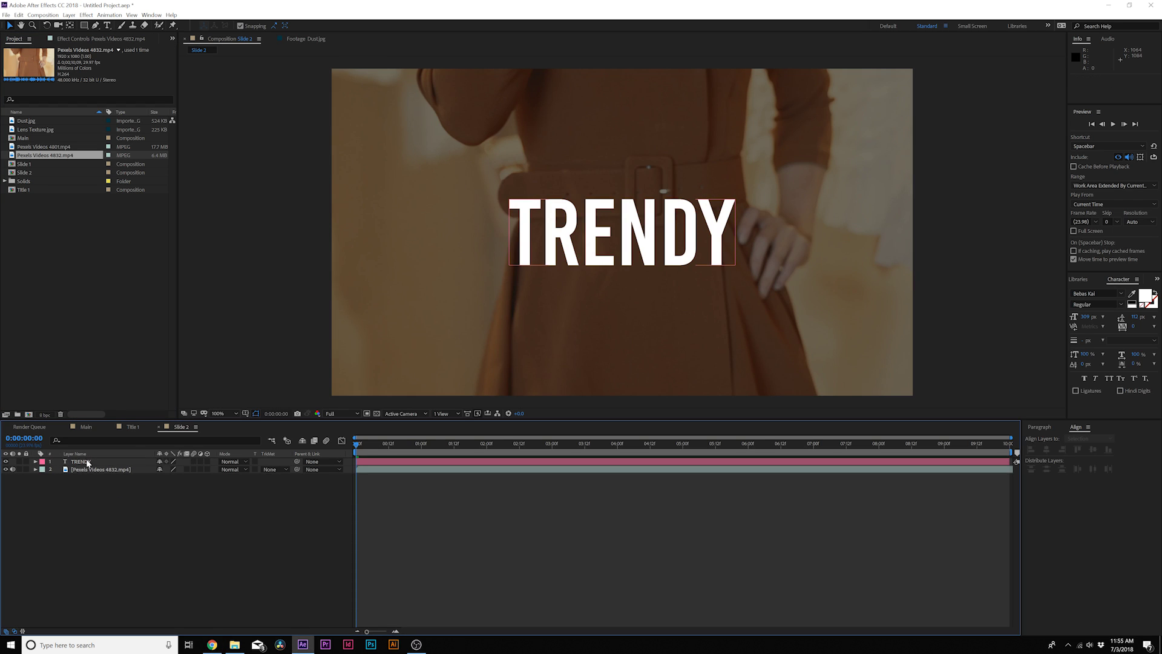
Add a Tracking animator to the TRENDY text with a tracking amount of 146
{"action": "left_click", "coordinate": [38, 463]}
{"action": "left_click", "coordinate": [35, 461]}
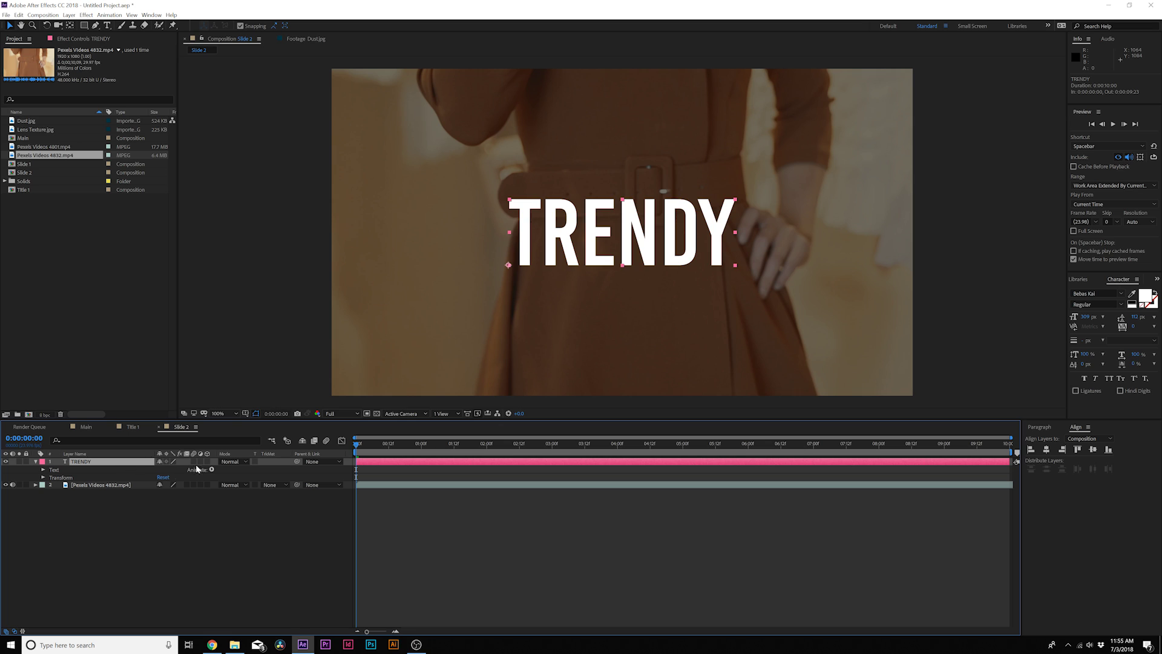
{"action": "left_click", "coordinate": [212, 469]}
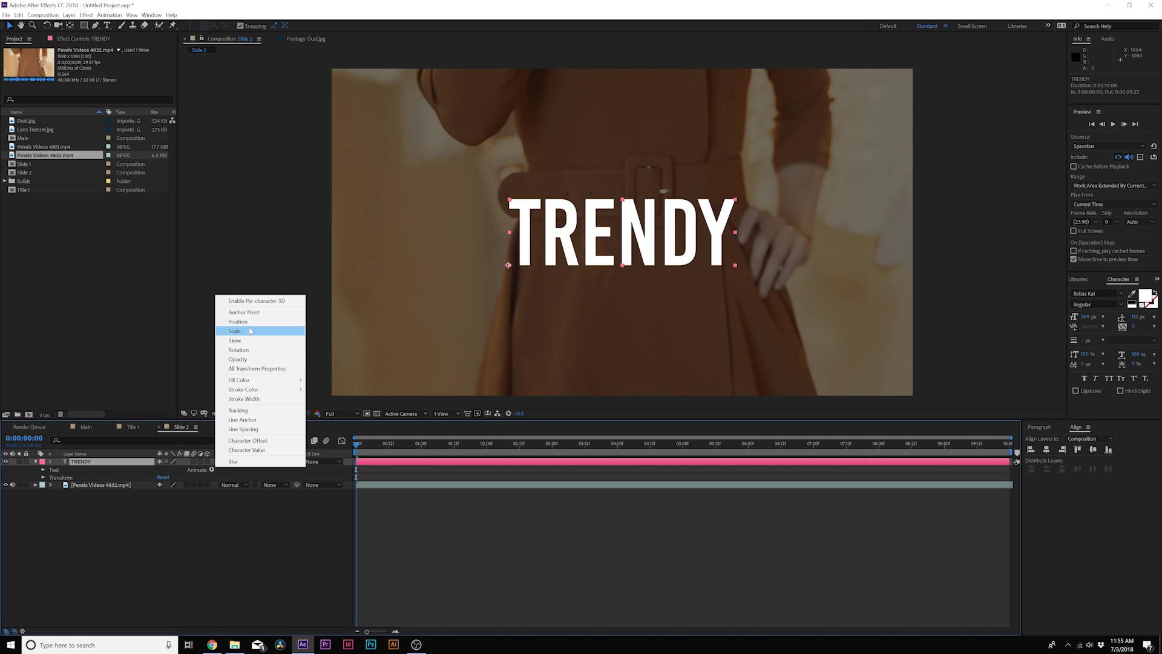
{"action": "left_click", "coordinate": [245, 411]}
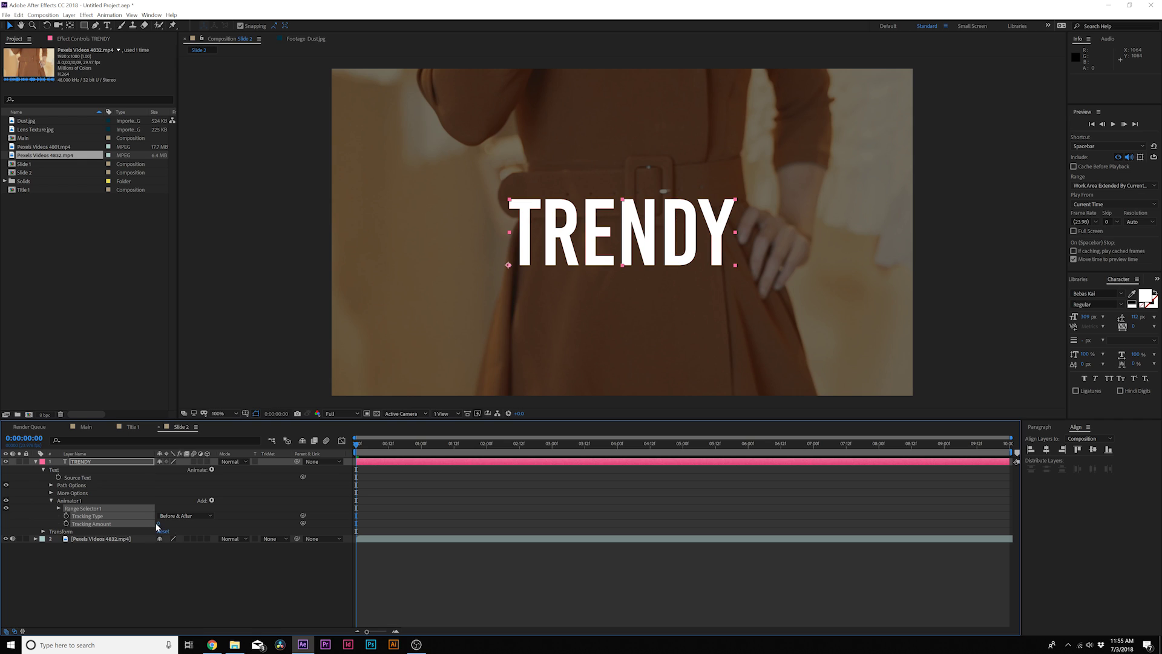
{"action": "left_click_drag", "start_coordinate": [159, 524], "coordinate": [215, 519]}
Add Scale to the TRENDY animator and widen the tracking to 178
{"action": "left_click", "coordinate": [211, 500]}
{"action": "left_click", "coordinate": [230, 331]}
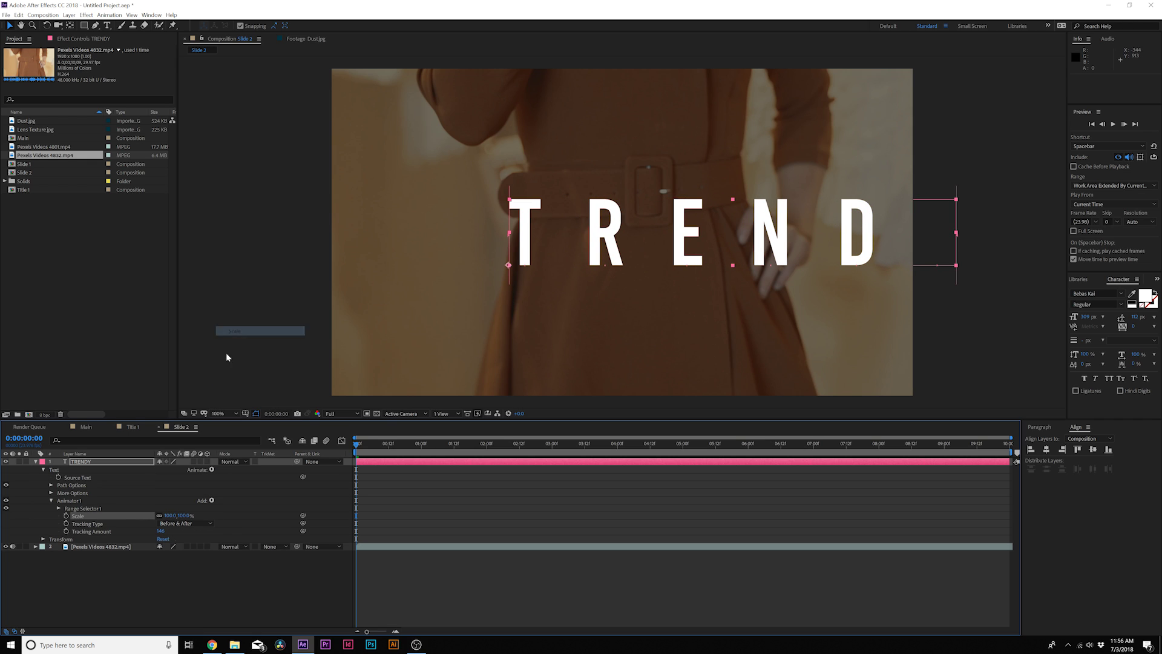
{"action": "mouse_move", "coordinate": [160, 530]}
{"action": "left_mouse_down"}
{"action": "mouse_move", "coordinate": [175, 516]}
{"action": "mouse_move", "coordinate": [140, 521]}
{"action": "left_mouse_up"}
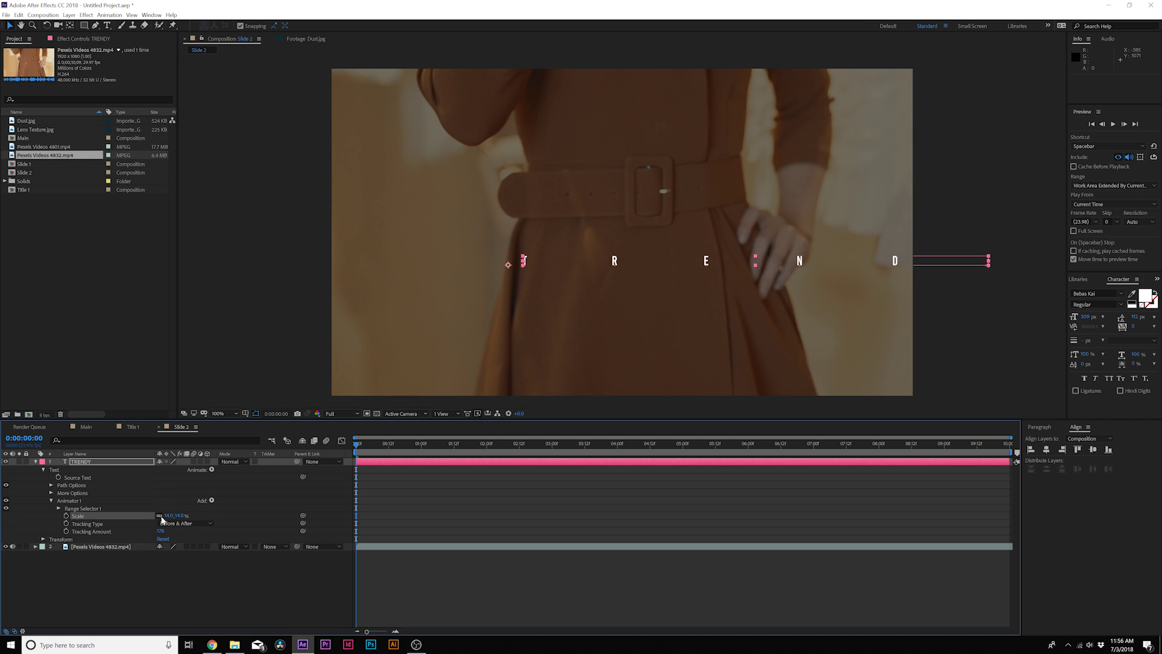
Keyframe the Range Selector Start from 0% to 100% at 0:00:00:19
{"action": "left_click", "coordinate": [58, 508]}
{"action": "left_click", "coordinate": [73, 516]}
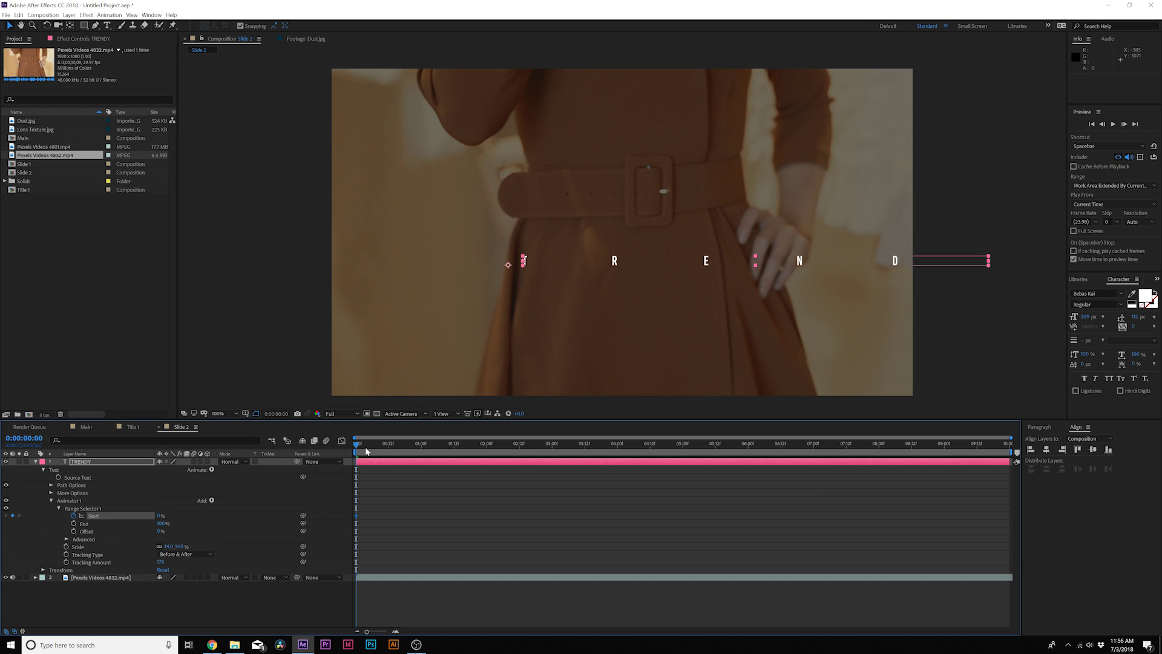
{"action": "left_click_drag", "start_coordinate": [365, 451], "coordinate": [409, 459]}
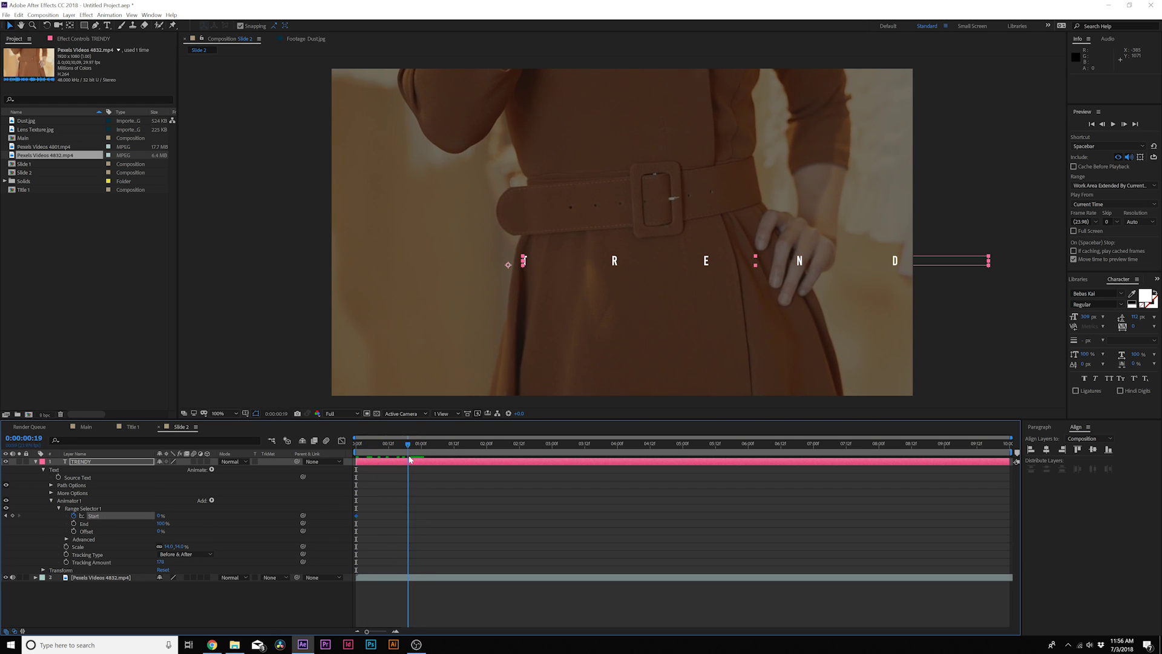
{"action": "left_click_drag", "start_coordinate": [160, 515], "coordinate": [280, 515]}
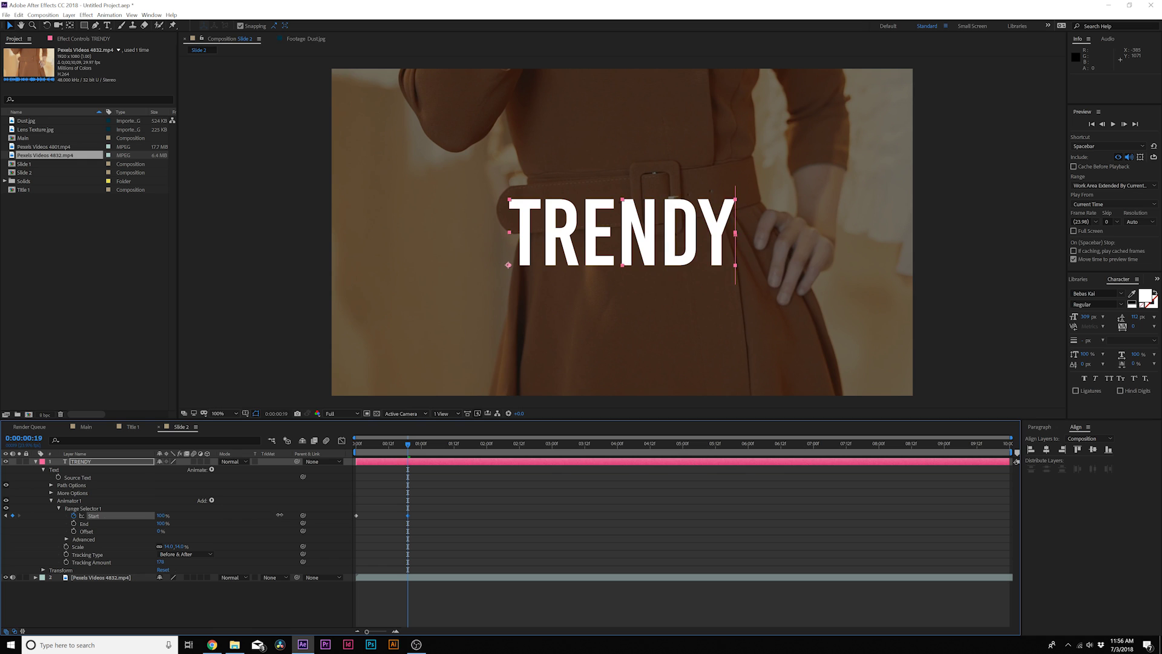
{"action": "mouse_move", "coordinate": [375, 451]}
{"action": "left_mouse_down"}
{"action": "mouse_move", "coordinate": [356, 452]}
{"action": "mouse_move", "coordinate": [407, 454]}
{"action": "mouse_move", "coordinate": [356, 453]}
{"action": "left_mouse_up"}
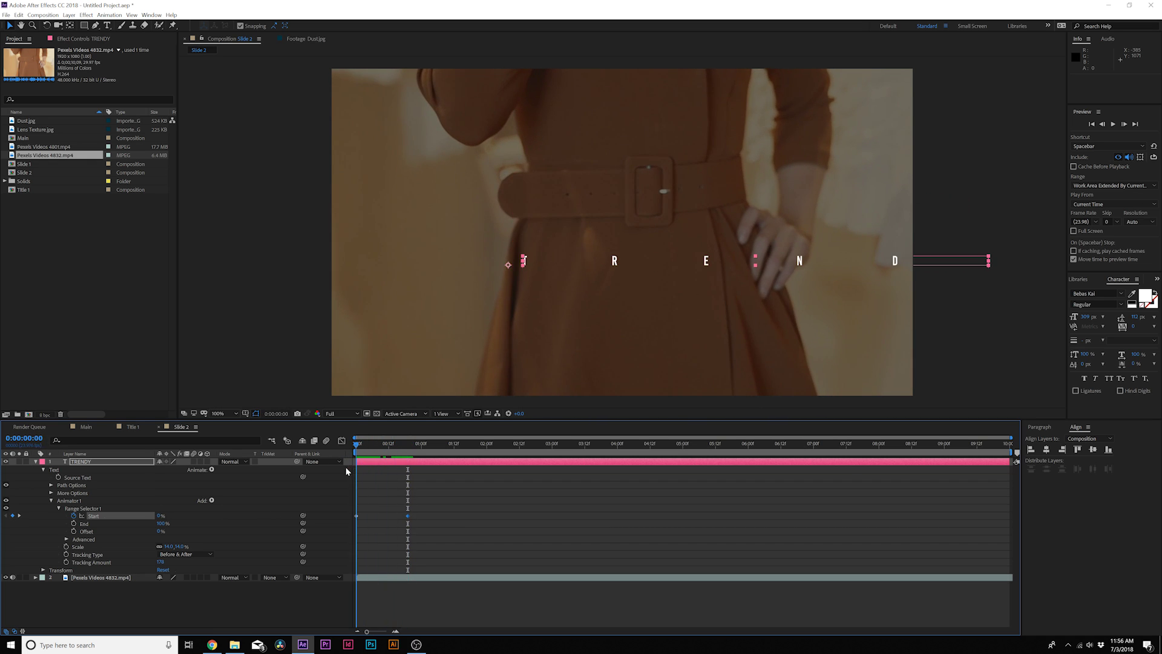
Add Opacity to the TRENDY text animator and preview the letter animation
{"action": "left_click", "coordinate": [211, 500]}
{"action": "left_click", "coordinate": [187, 474]}
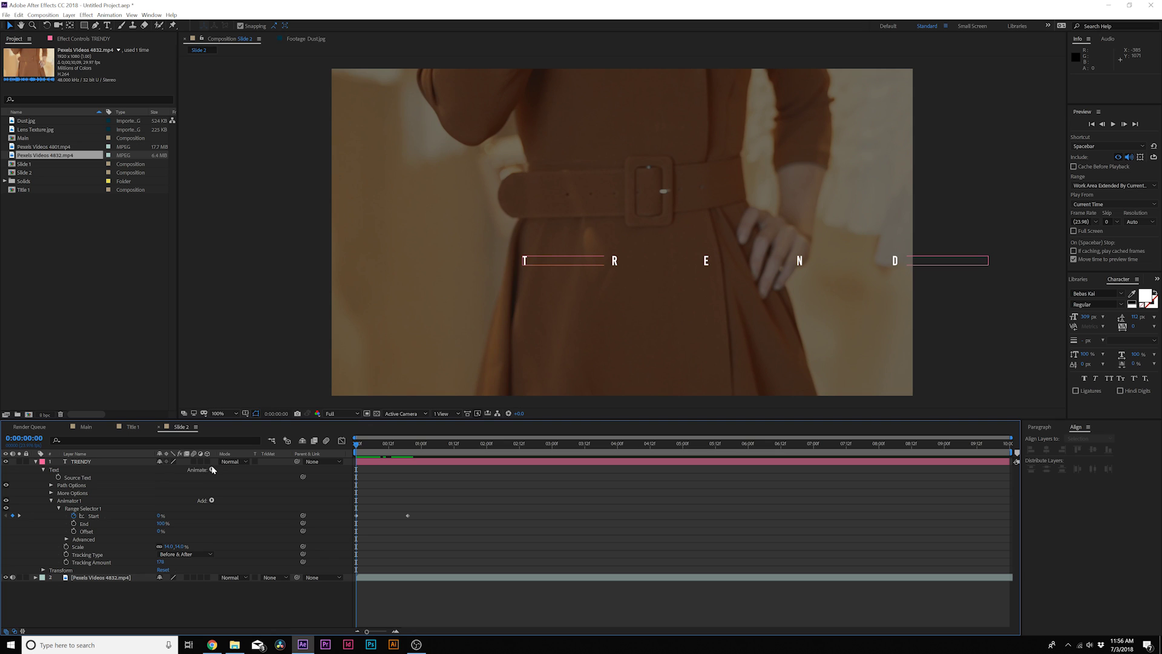
{"action": "left_click", "coordinate": [211, 469]}
{"action": "left_click", "coordinate": [239, 361]}
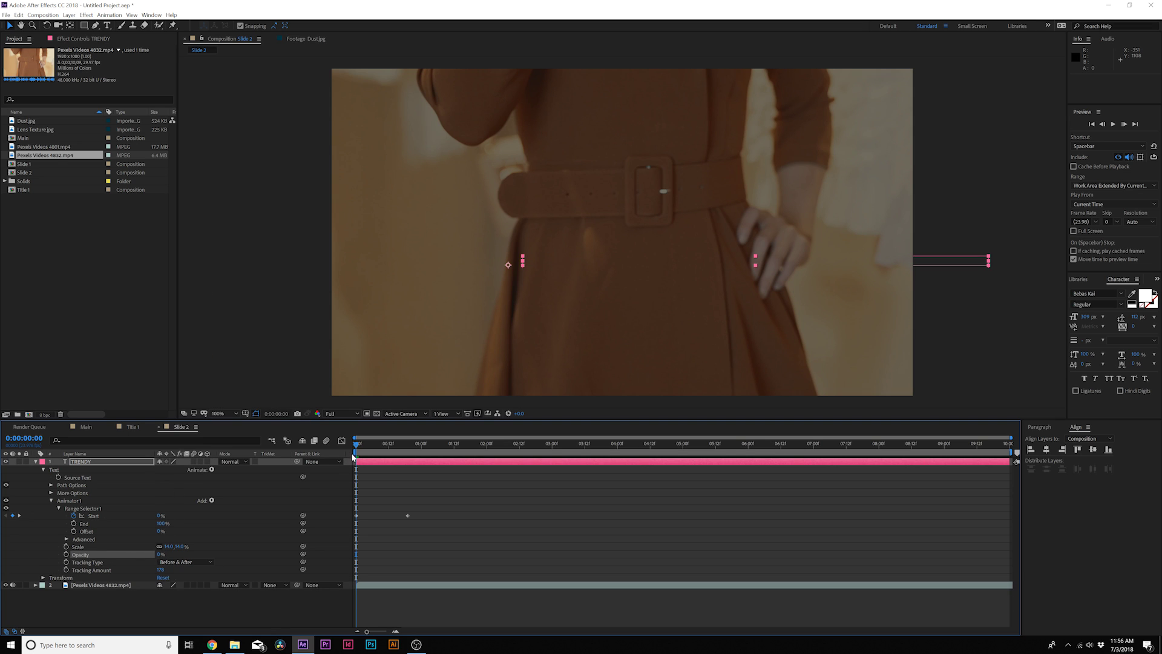
{"action": "key", "text": "space"}
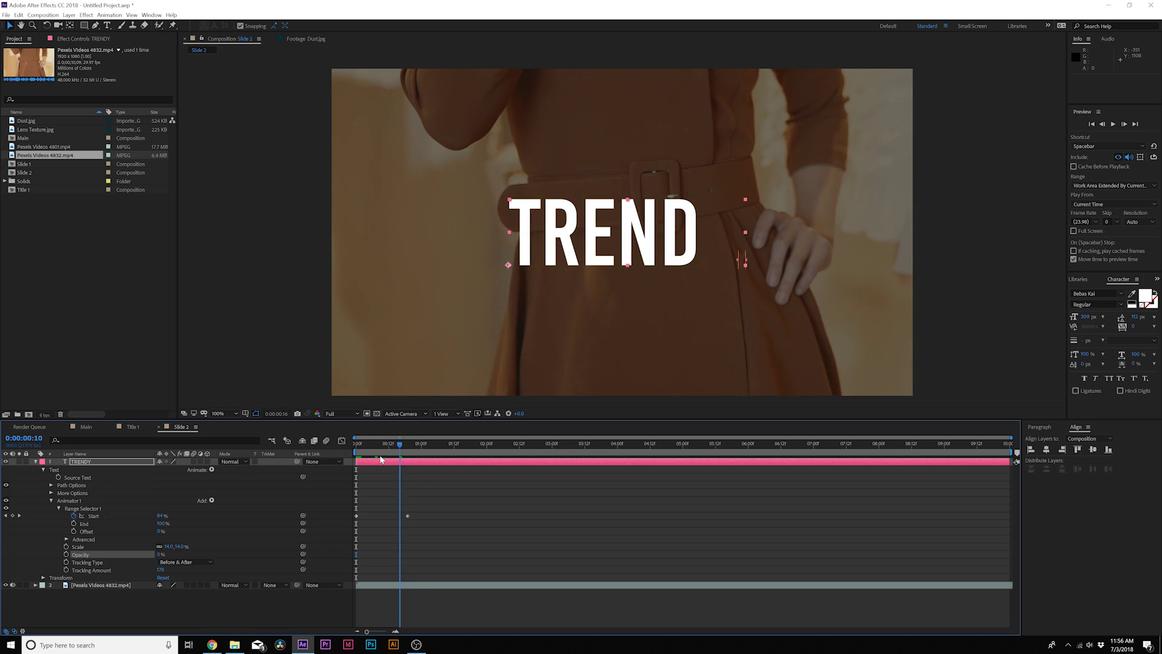
{"action": "key", "text": "space"}
{"action": "key", "text": "space"}
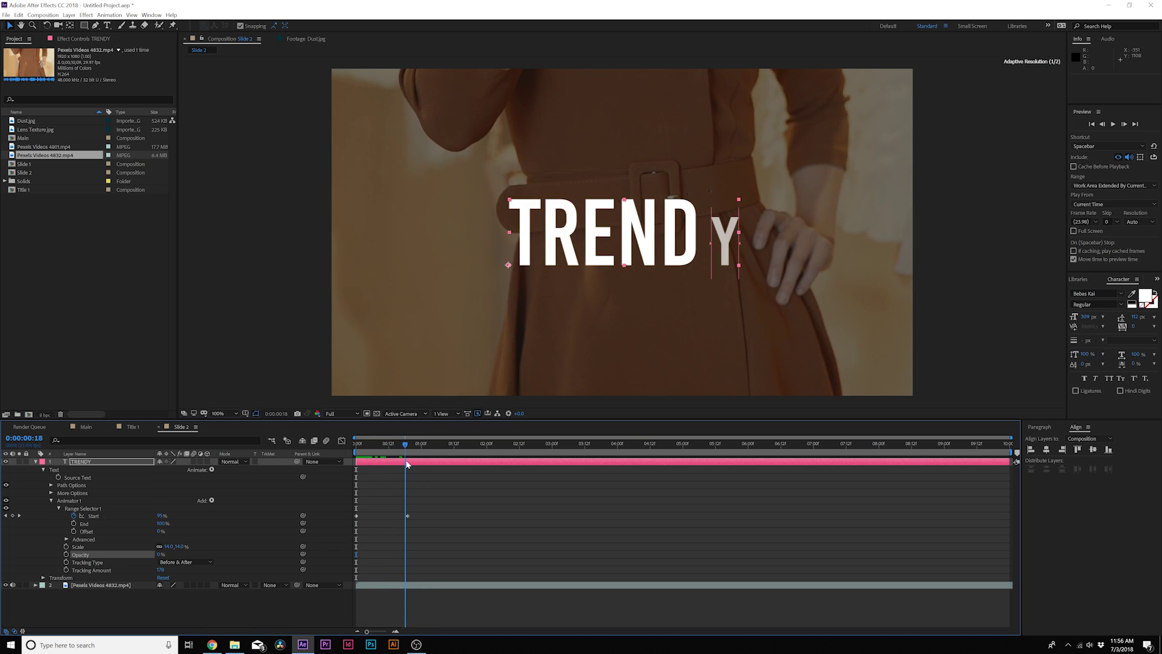
{"action": "key", "text": "space"}
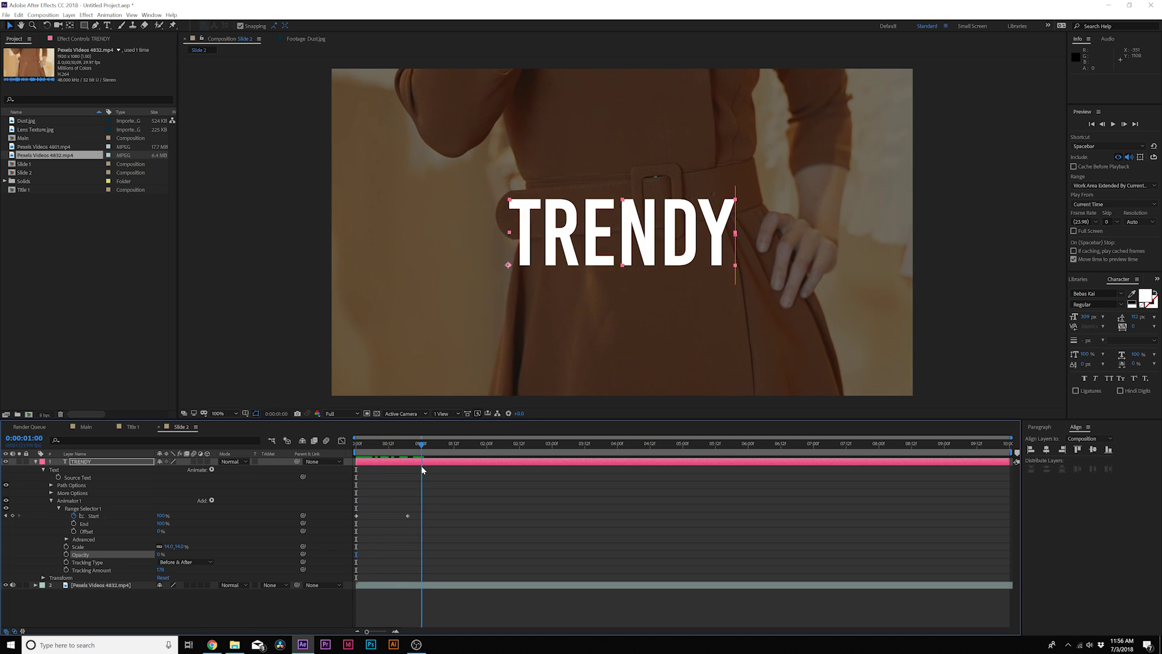
Add the Dust.jpg texture as a layer in Slide 2
{"action": "left_click", "coordinate": [35, 462]}
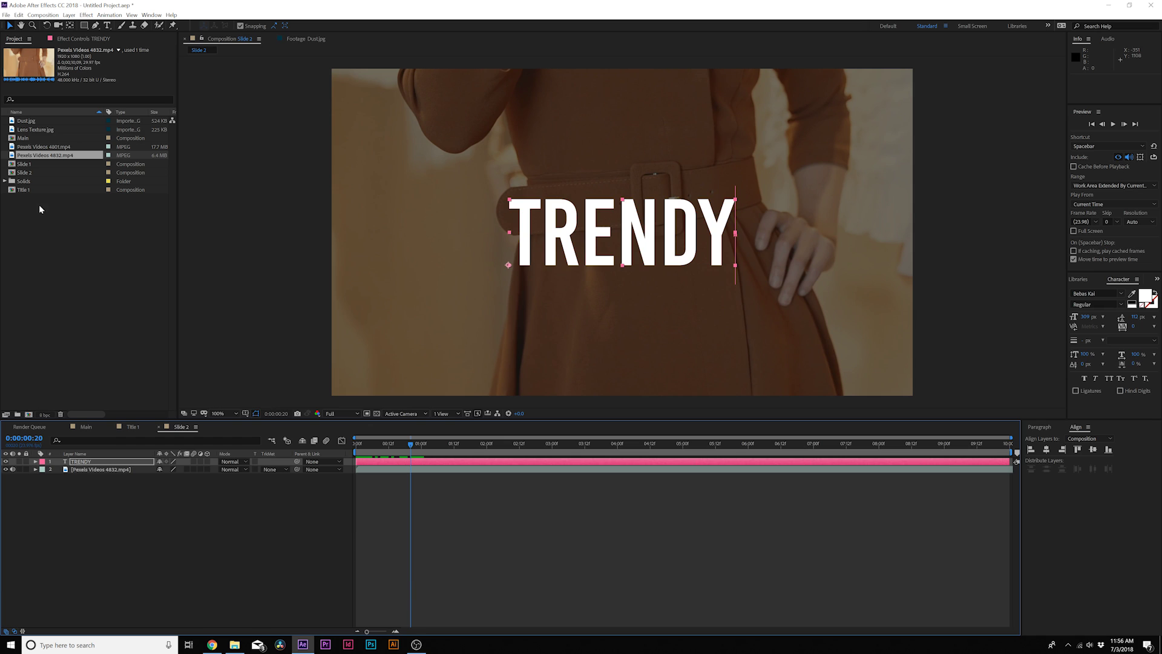
{"action": "left_click", "coordinate": [29, 130]}
{"action": "left_click", "coordinate": [29, 123]}
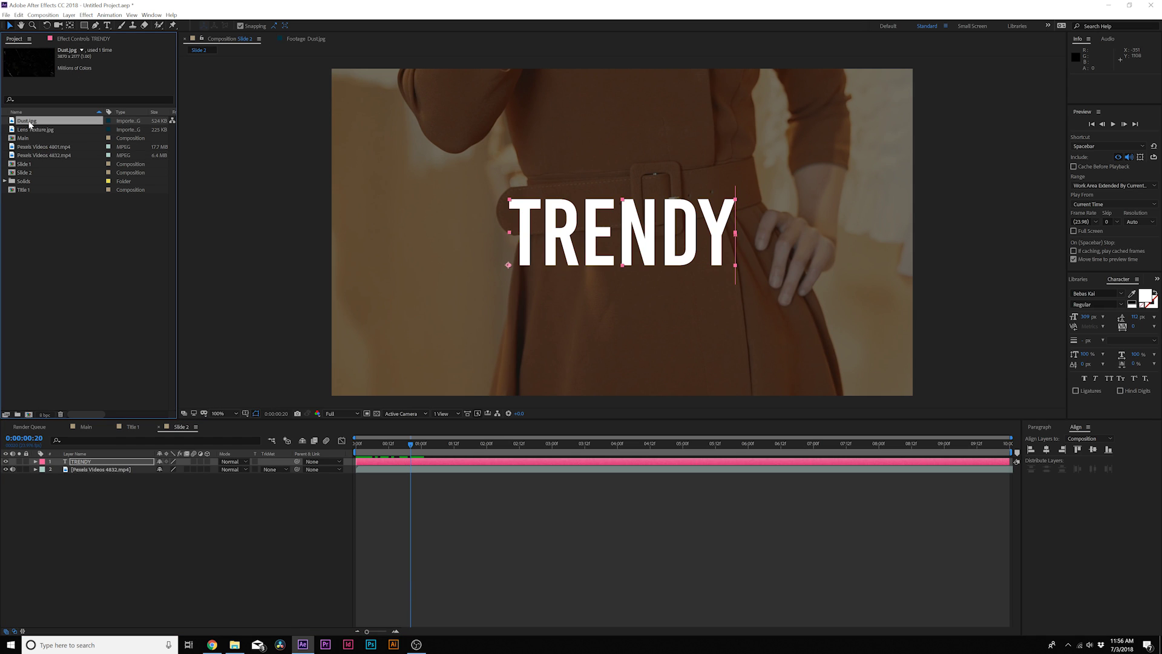
{"action": "left_click_drag", "start_coordinate": [83, 450], "coordinate": [79, 466]}
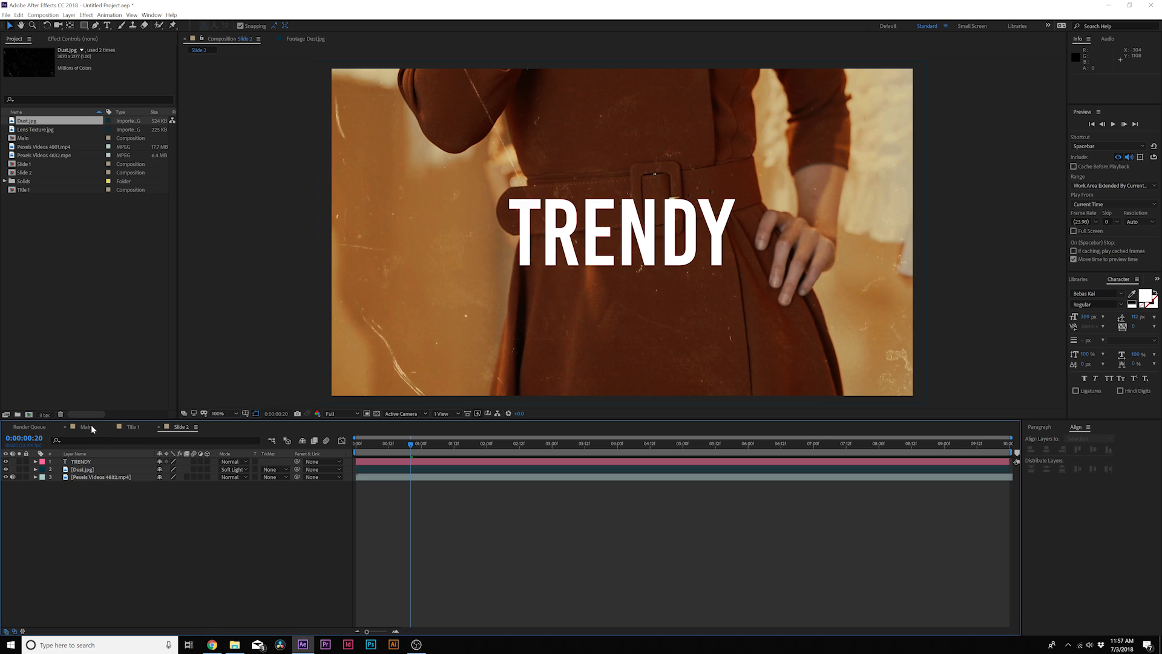
Place Slide 2 above Slide 1 in Main, starting at the transition time
{"action": "left_click", "coordinate": [86, 426]}
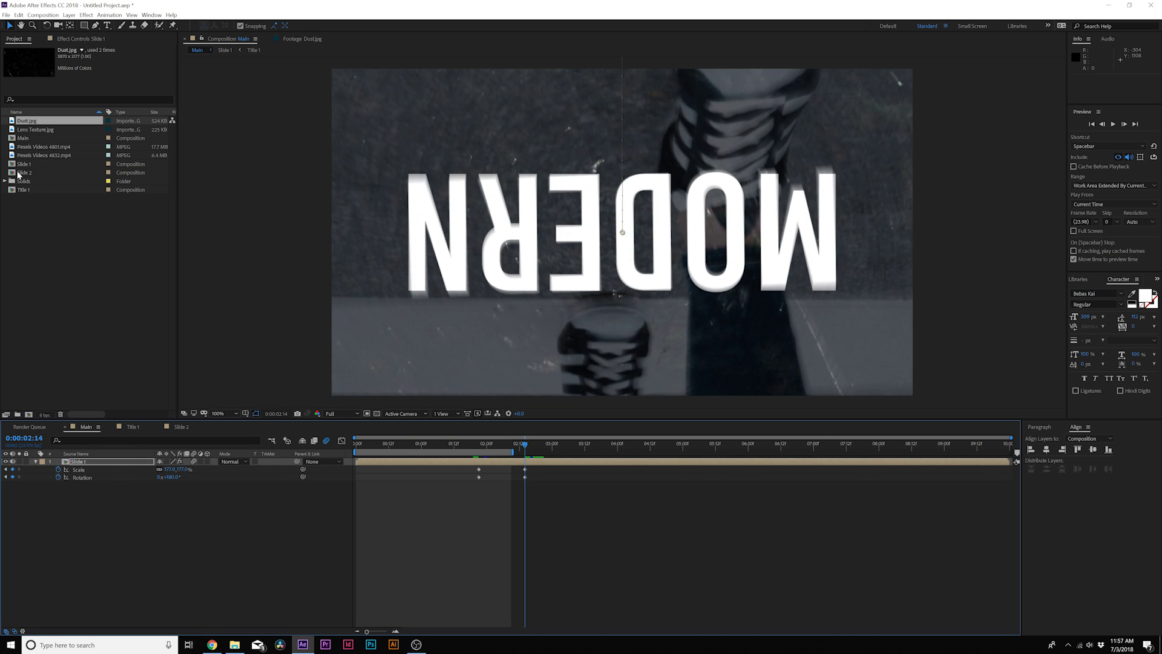
{"action": "left_click", "coordinate": [18, 174]}
{"action": "left_click_drag", "start_coordinate": [20, 176], "coordinate": [80, 463]}
{"action": "left_click_drag", "start_coordinate": [362, 462], "coordinate": [526, 453]}
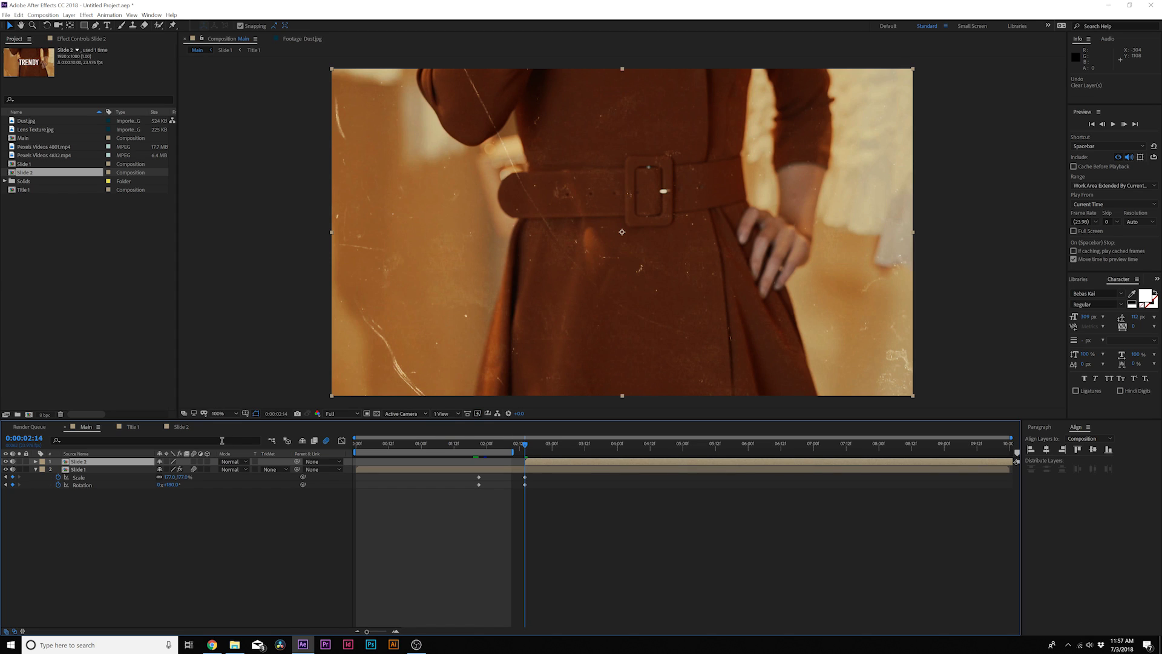
Keyframe Slide 2 spinning backwards and scaled to 158% at the transition start
{"action": "key", "text": "s"}
{"action": "key", "text": "shift+r"}
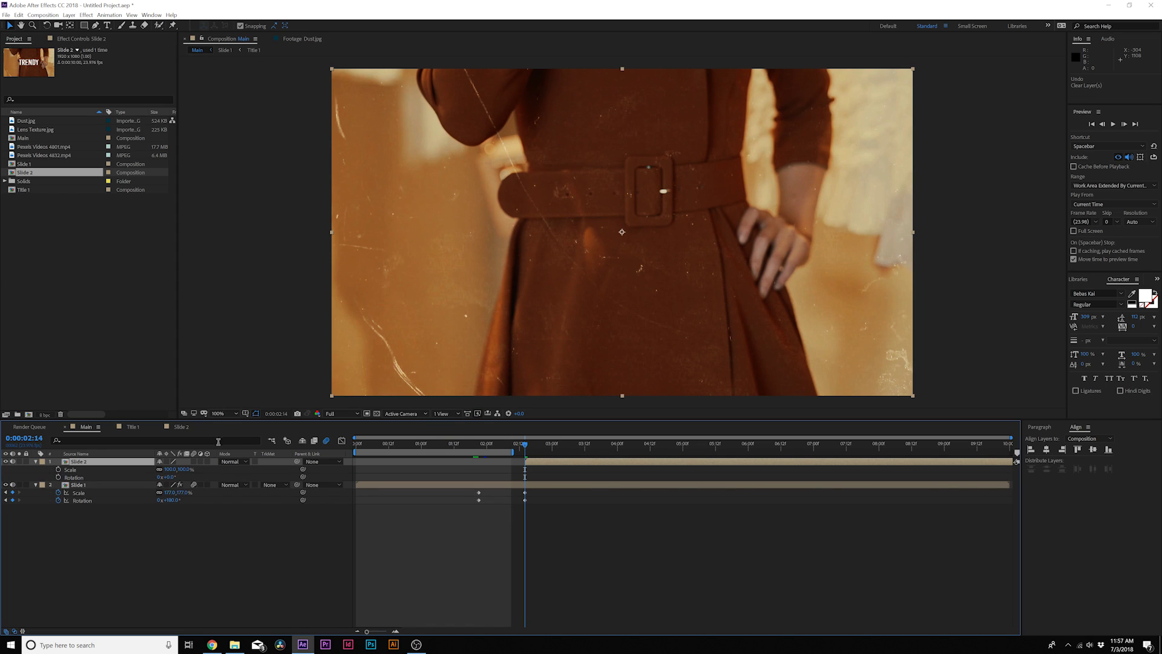
{"action": "left_click", "coordinate": [58, 469]}
{"action": "left_click", "coordinate": [58, 476]}
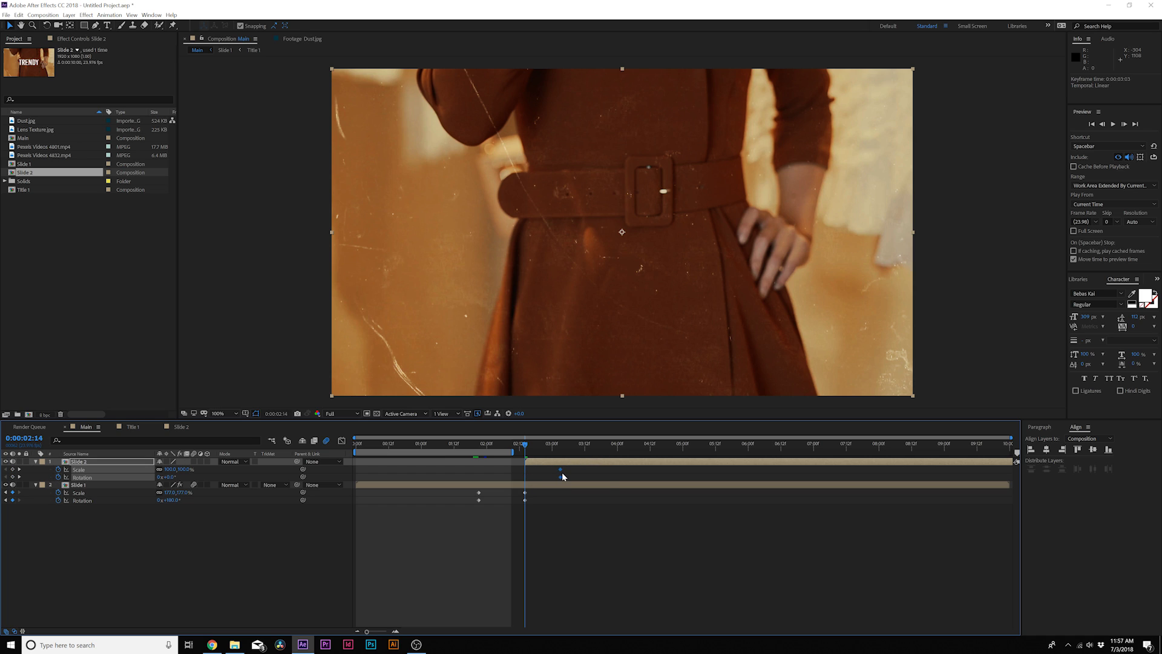
{"action": "left_click_drag", "start_coordinate": [562, 477], "coordinate": [564, 477]}
{"action": "left_click", "coordinate": [187, 516]}
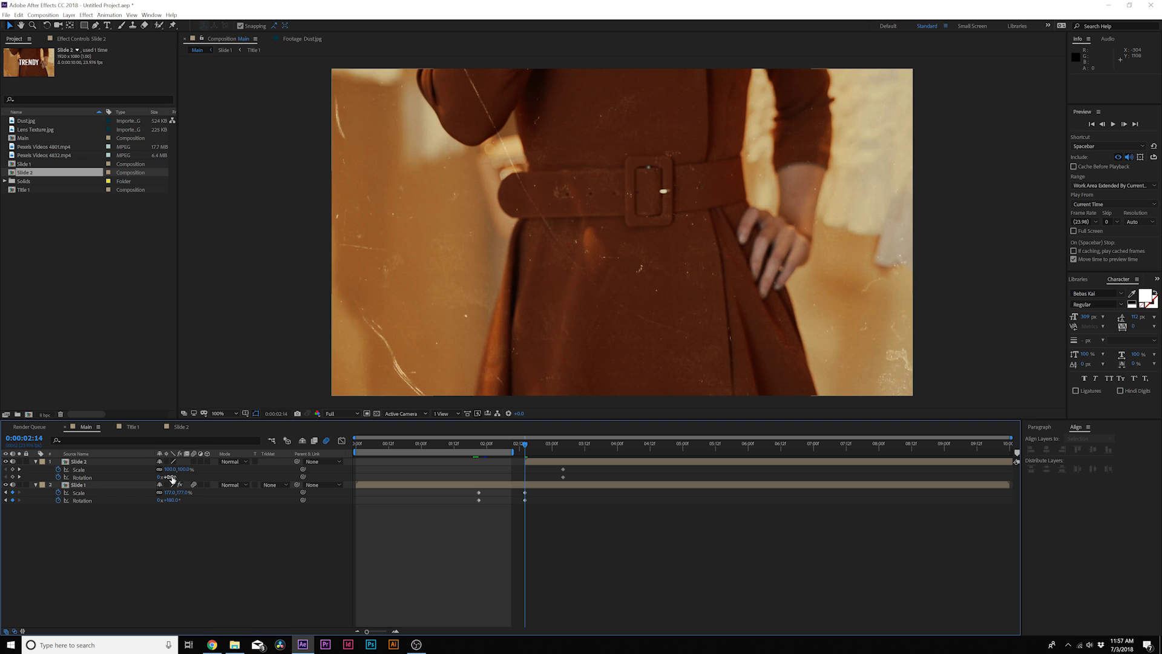
{"action": "left_click_drag", "start_coordinate": [172, 479], "coordinate": [99, 484]}
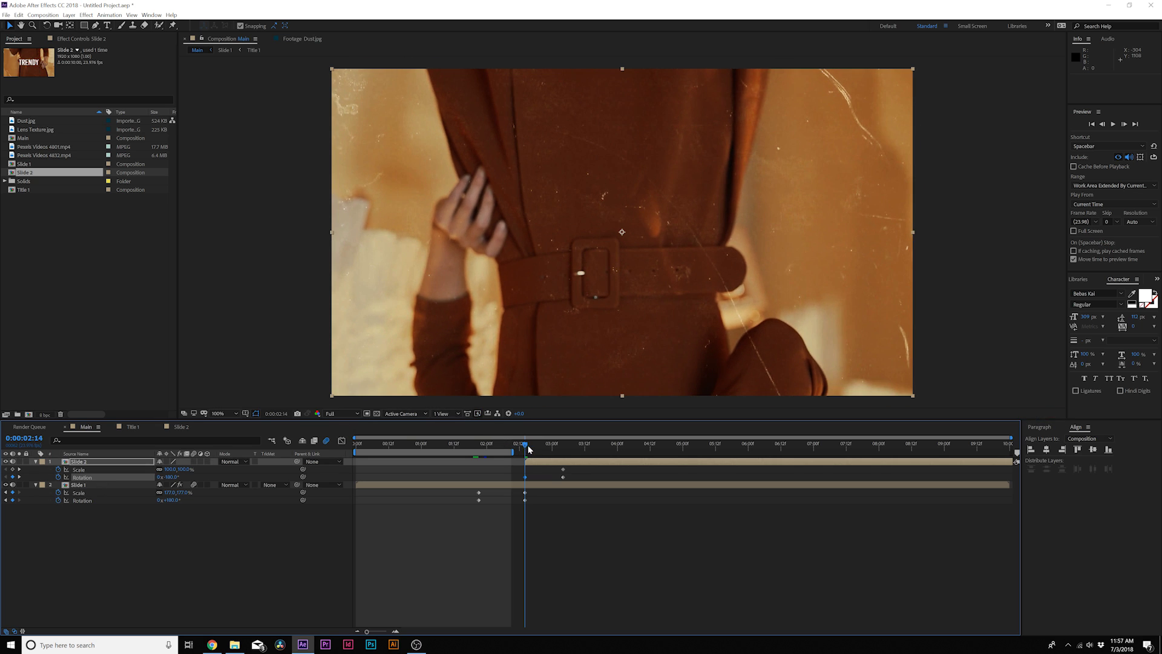
{"action": "mouse_move", "coordinate": [524, 444]}
{"action": "left_mouse_down"}
{"action": "mouse_move", "coordinate": [550, 449]}
{"action": "mouse_move", "coordinate": [475, 451]}
{"action": "mouse_move", "coordinate": [536, 457]}
{"action": "mouse_move", "coordinate": [525, 460]}
{"action": "left_mouse_up"}
{"action": "left_click_drag", "start_coordinate": [170, 469], "coordinate": [179, 469]}
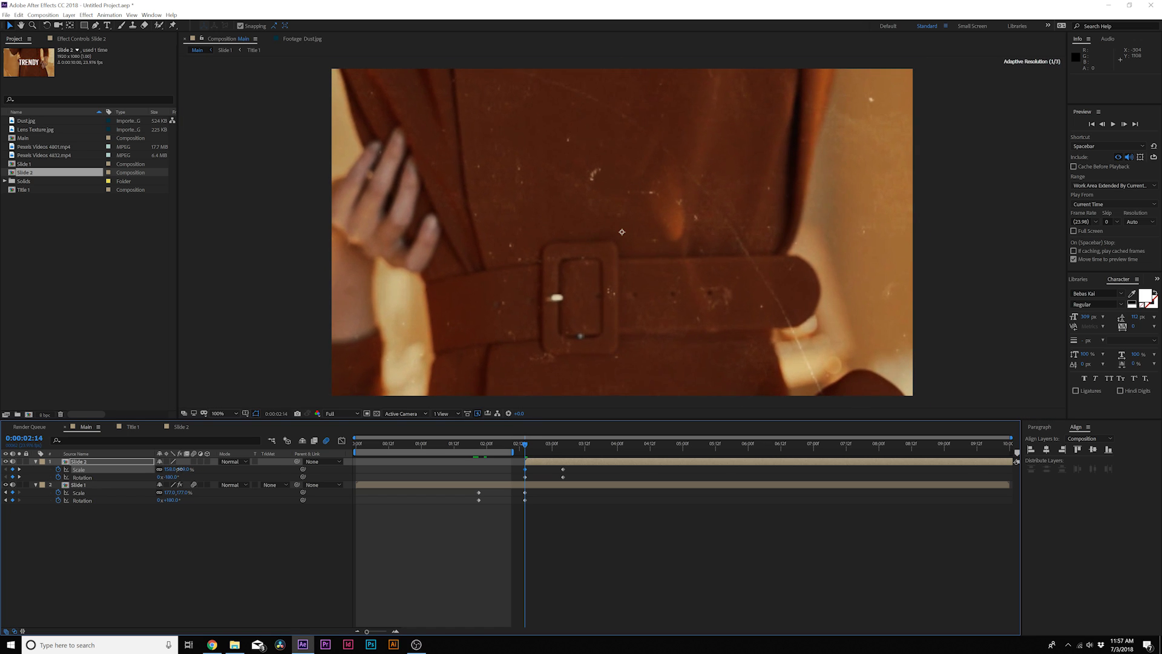
Copy Slide 1's CC RepeTile effect onto Slide 2
{"action": "key", "text": "Page_Down"}
{"action": "key", "text": "Page_Down"}
{"action": "key", "text": "Page_Down"}
{"action": "key", "text": "Page_Down"}
{"action": "key", "text": "Page_Down"}
{"action": "key", "text": "Page_Down"}
{"action": "key", "text": "Page_Down"}
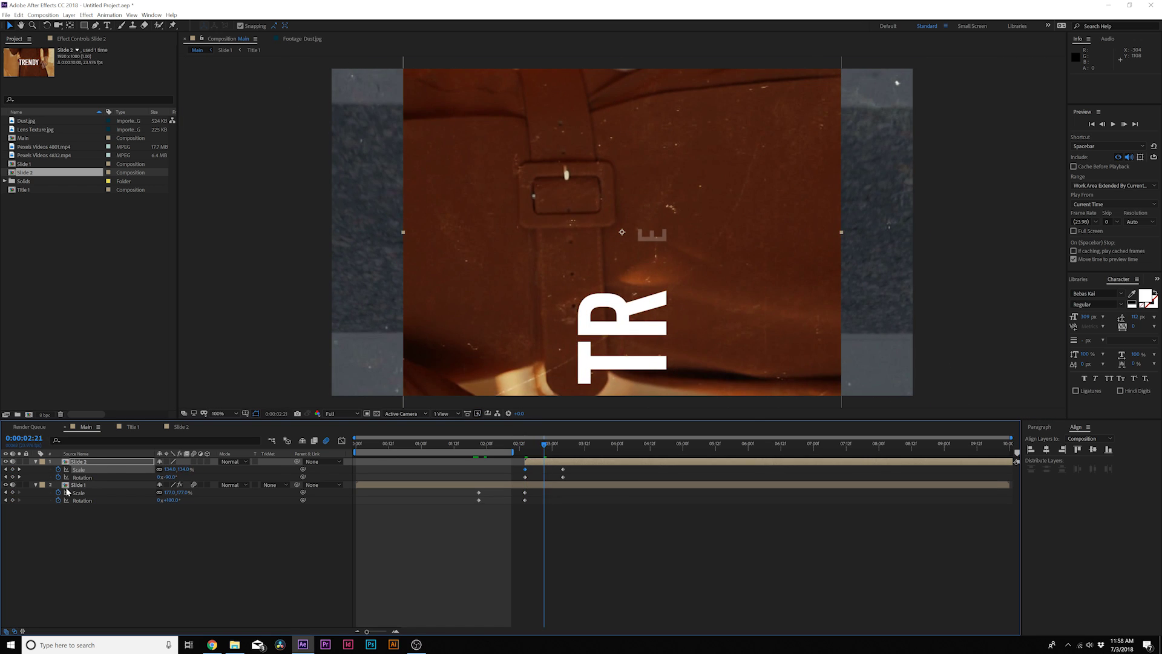
{"action": "left_click", "coordinate": [75, 485]}
{"action": "left_click", "coordinate": [75, 39]}
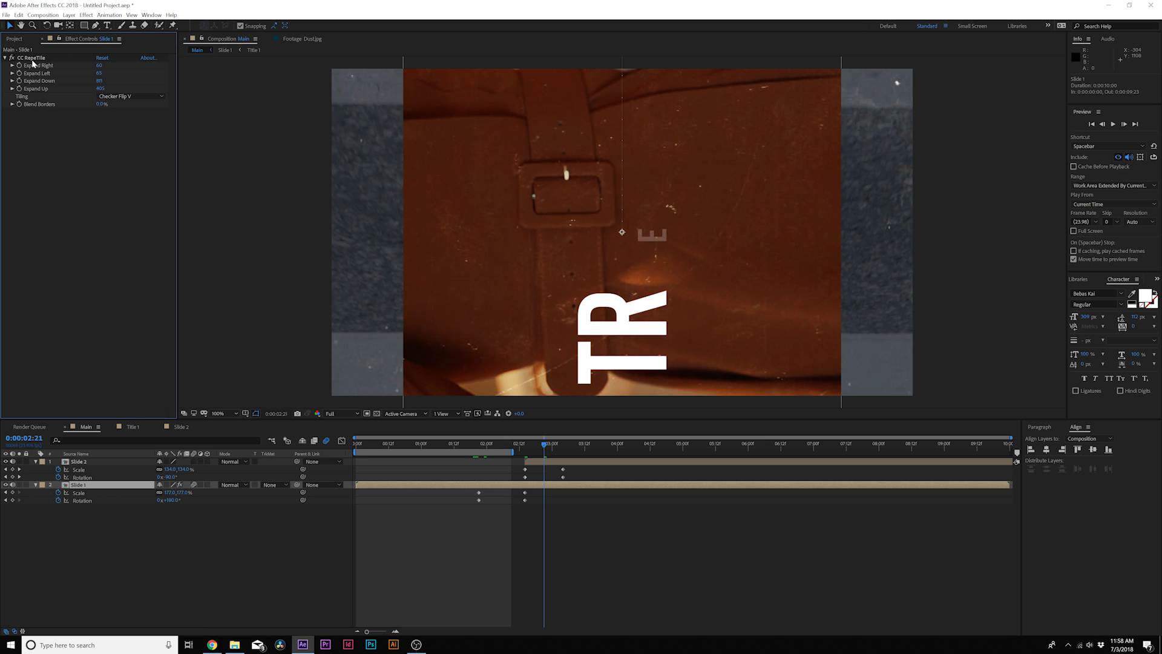
{"action": "left_click", "coordinate": [34, 58]}
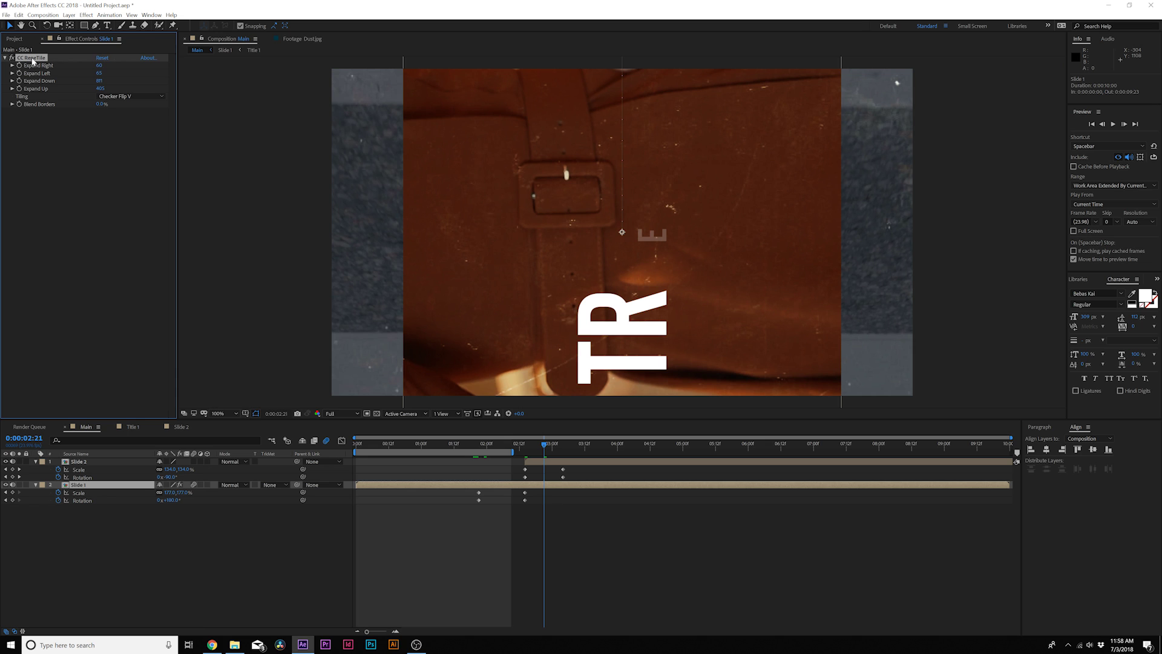
{"action": "left_click", "coordinate": [86, 462]}
{"action": "key", "text": "ctrl+v"}
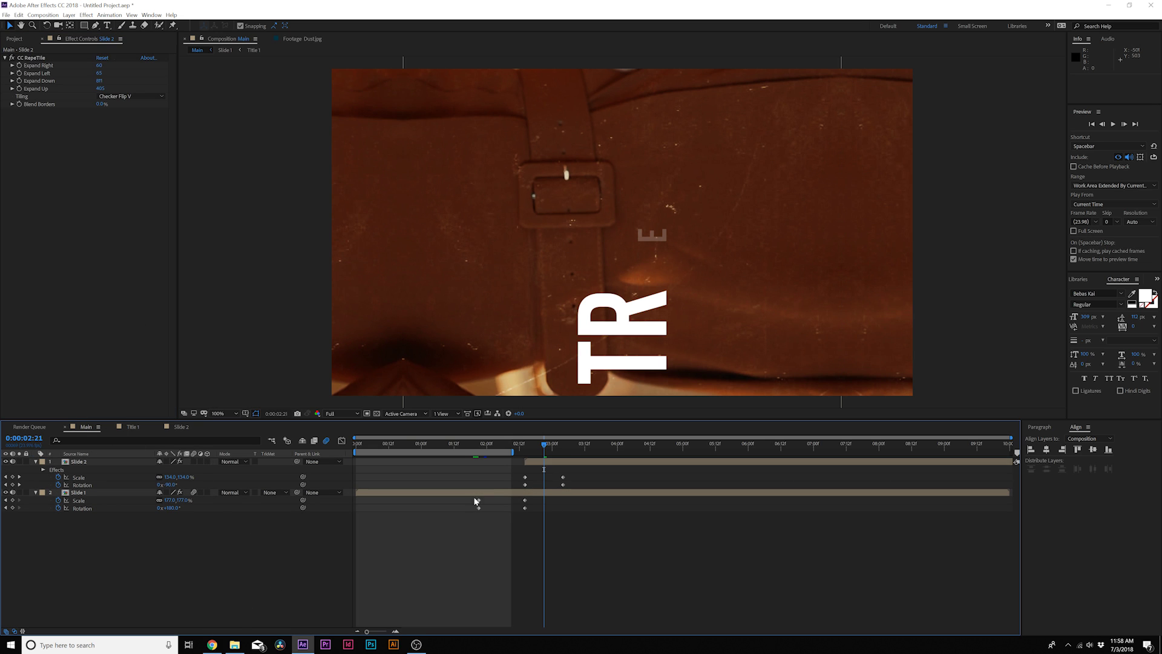
{"action": "left_click_drag", "start_coordinate": [544, 456], "coordinate": [465, 445]}
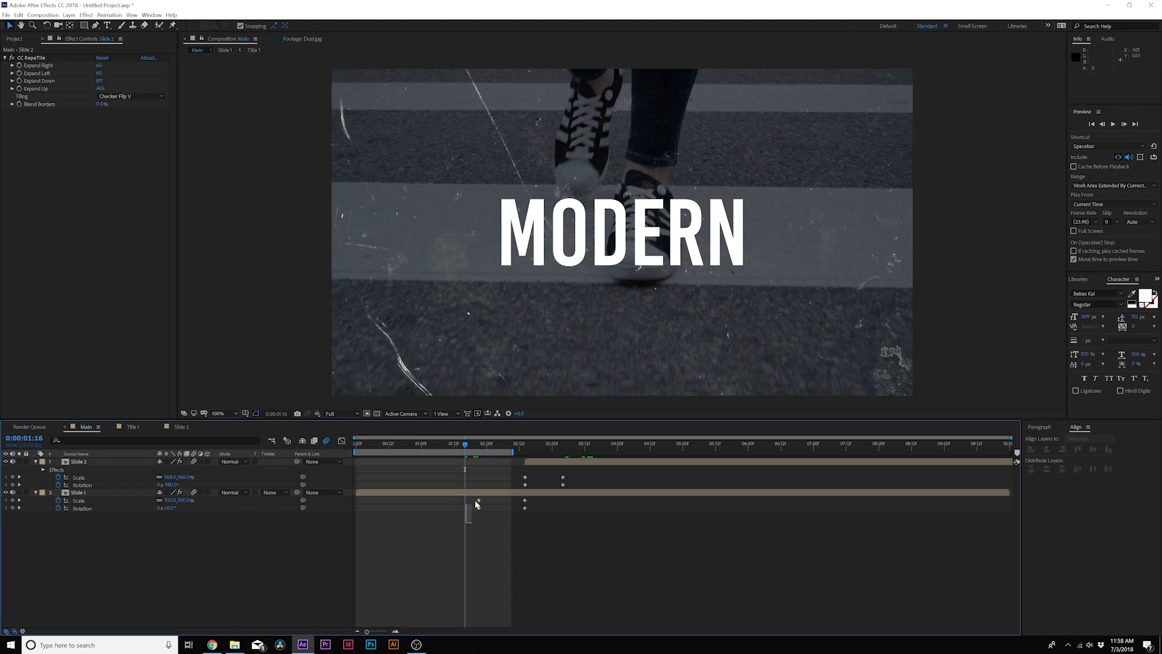
Ease the Scale and Rotation keyframes of Slide 1 and Slide 2
{"action": "left_click_drag", "start_coordinate": [465, 521], "coordinate": [486, 488]}
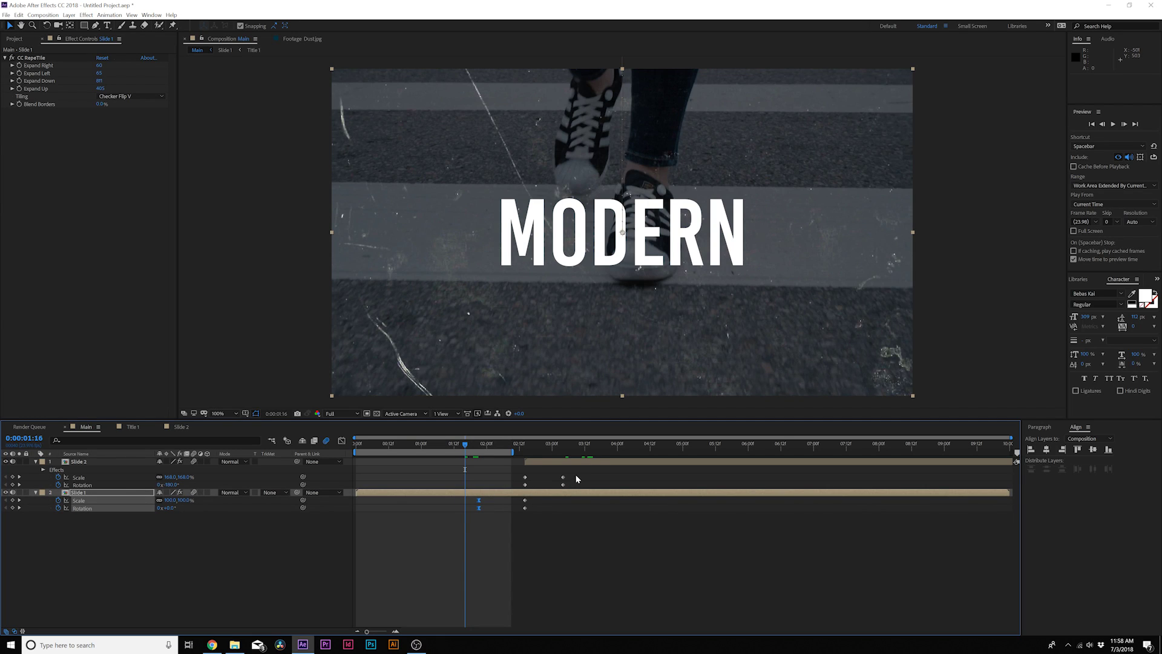
{"action": "mouse_move", "coordinate": [576, 472]}
{"action": "left_mouse_down"}
{"action": "mouse_move", "coordinate": [549, 495]}
{"action": "mouse_move", "coordinate": [567, 480]}
{"action": "left_mouse_up"}
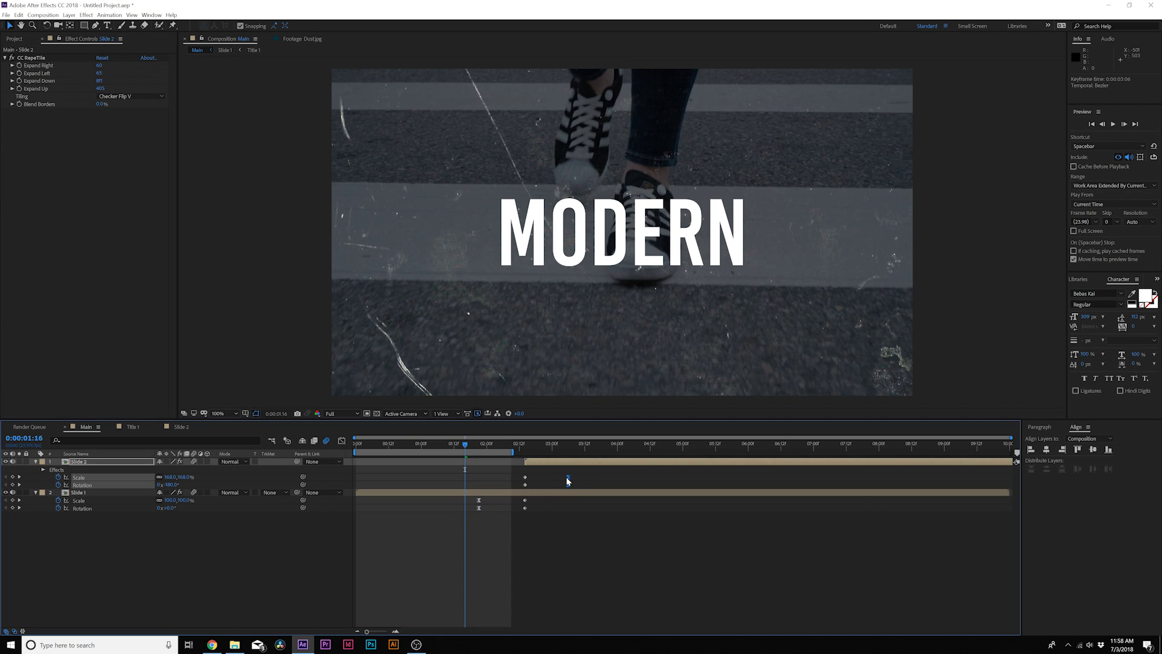
{"action": "left_click", "coordinate": [525, 562]}
{"action": "left_click_drag", "start_coordinate": [476, 446], "coordinate": [608, 450]}
{"action": "key", "text": "space"}
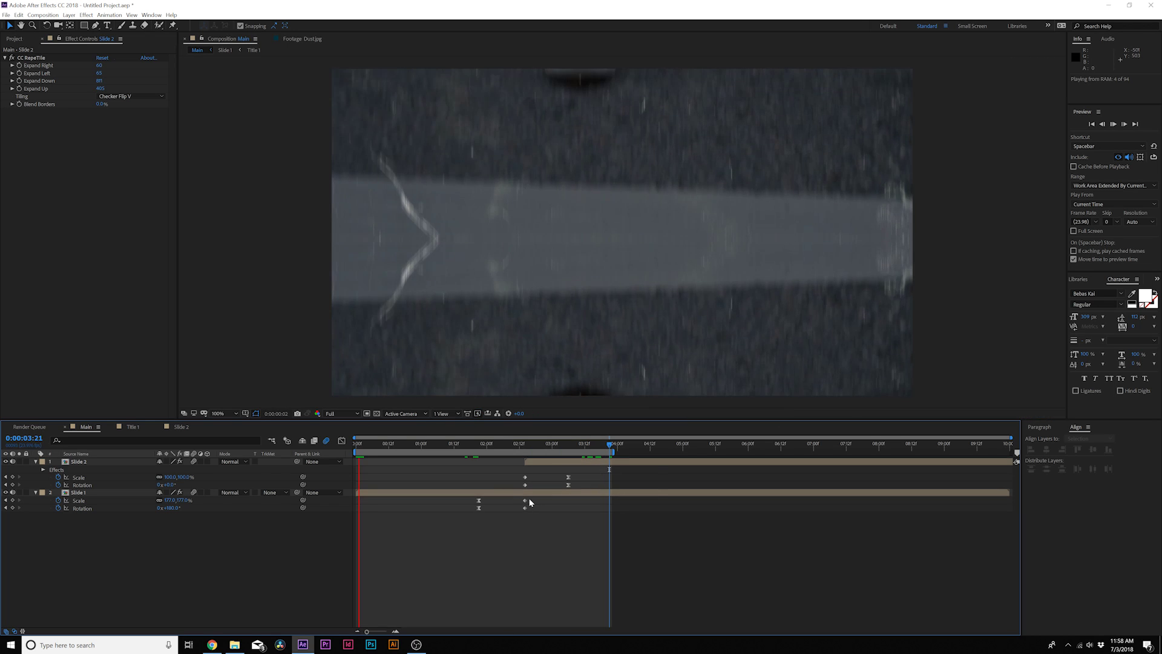